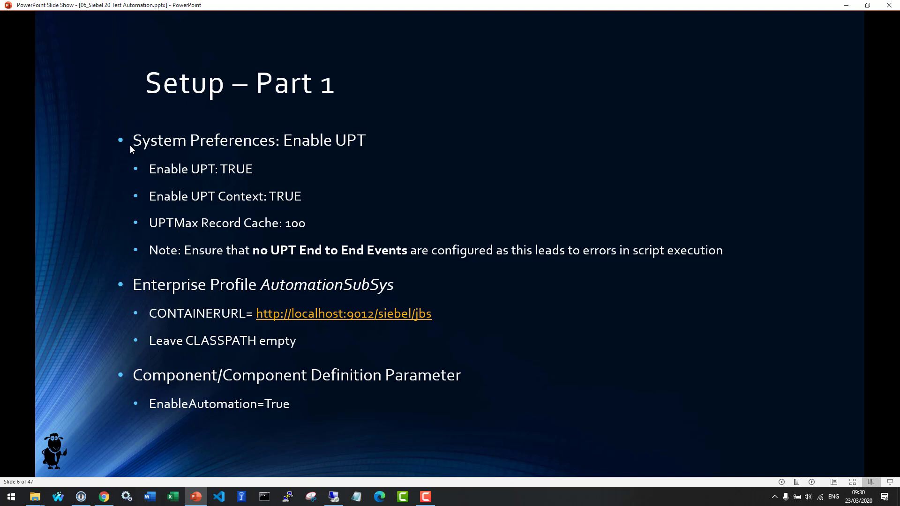
Step: In the remote Siebel session, open System Preferences and query for names matching '*UPT*'
key("alt+Tab")
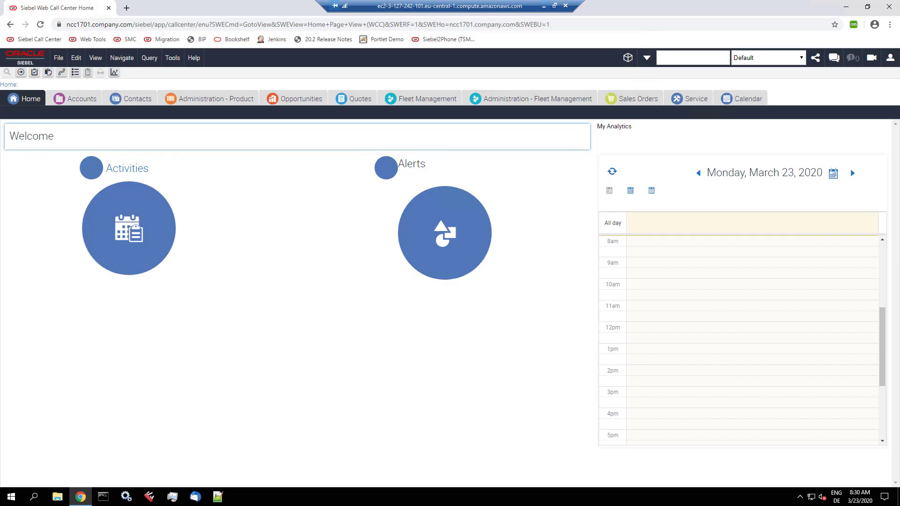
left_click(62, 73)
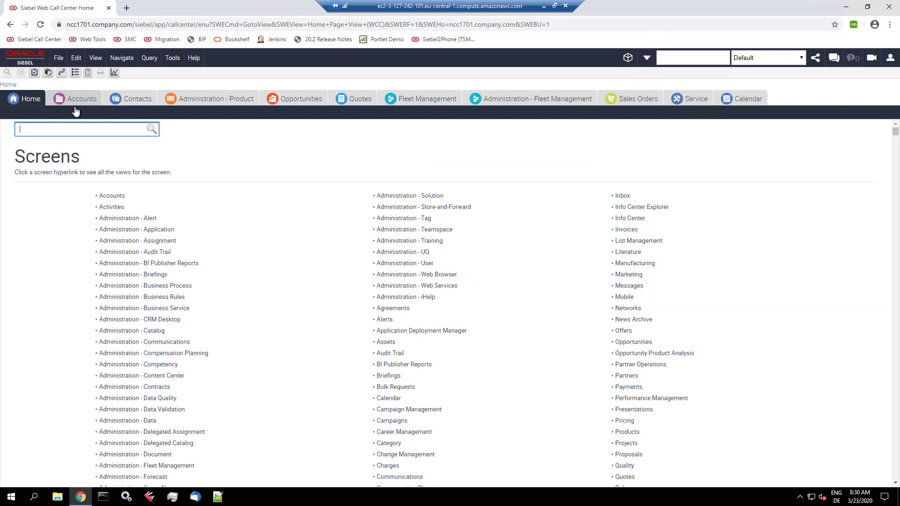
type("system")
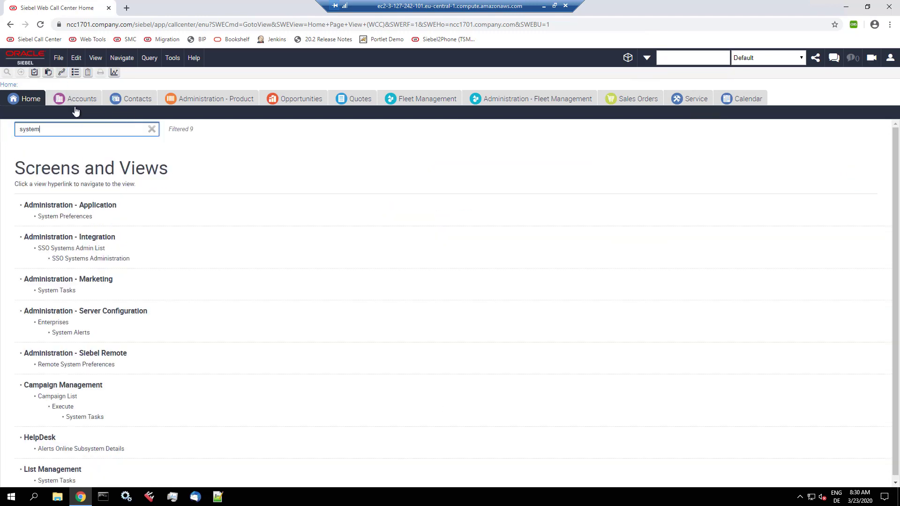
left_click(82, 219)
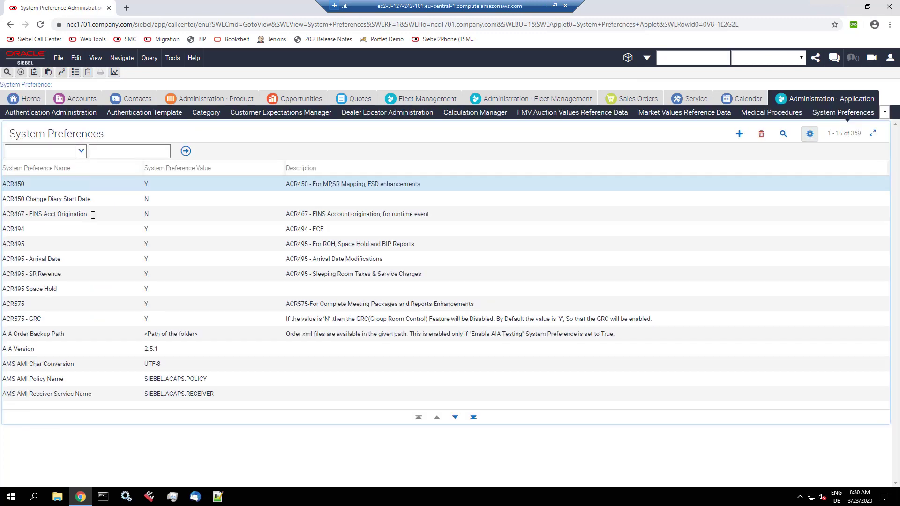
key("alt+q")
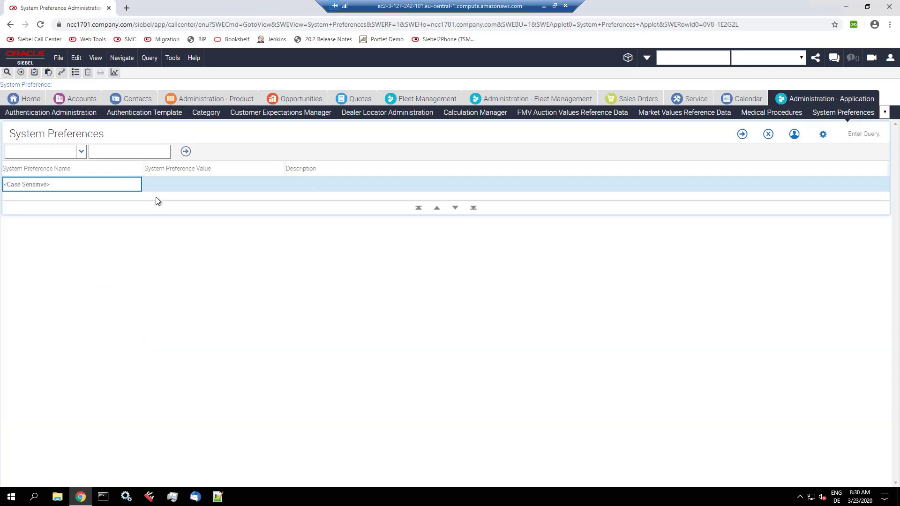
type("*UPT*")
key("Return")
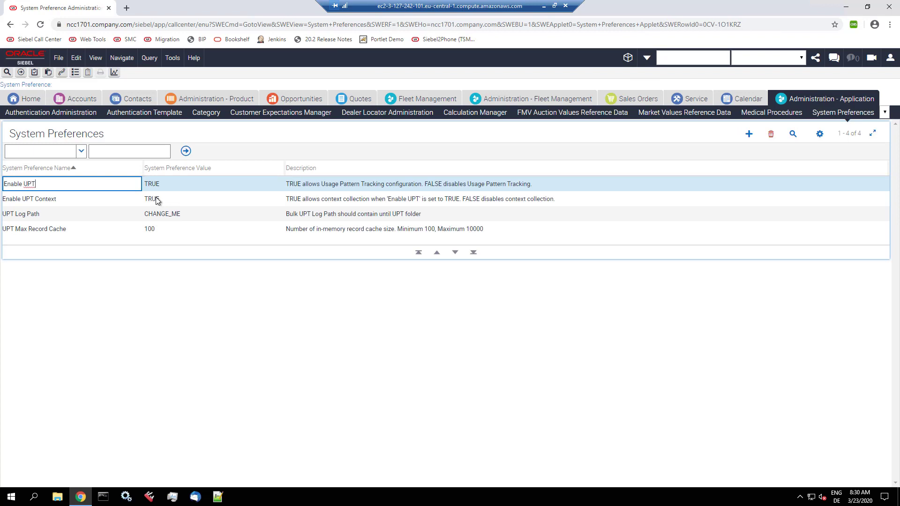
Step: Confirm Enable UPT and Enable UPT Context are TRUE and UPT Max Record Cache is 100, then return to the slides
key("Tab")
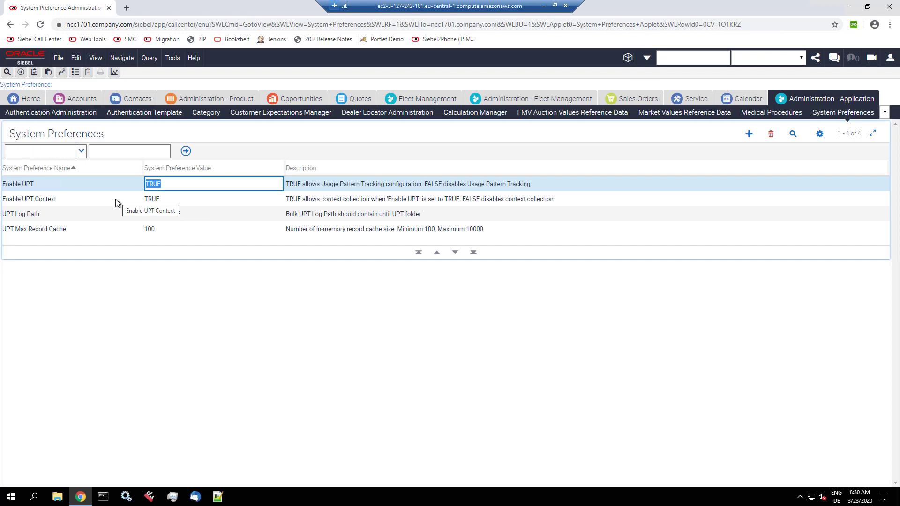
left_click(115, 199)
key("Tab")
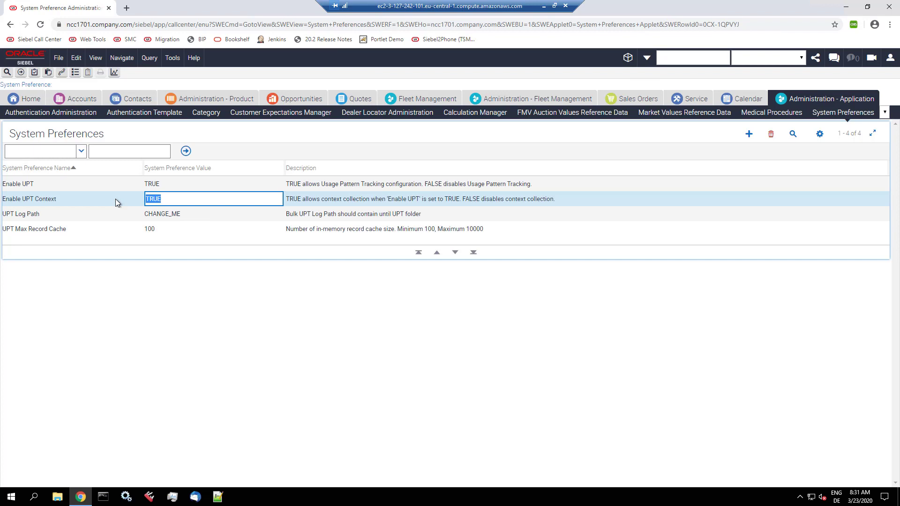
left_click(104, 229)
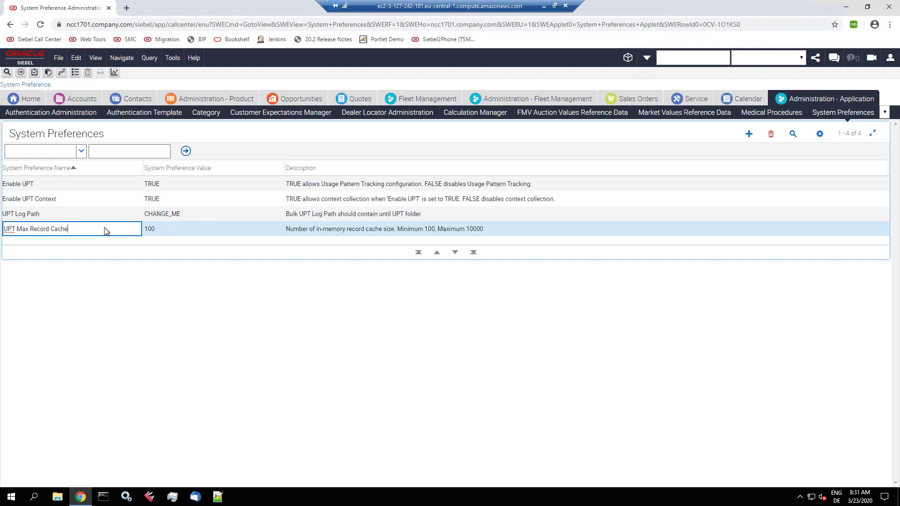
key("Tab")
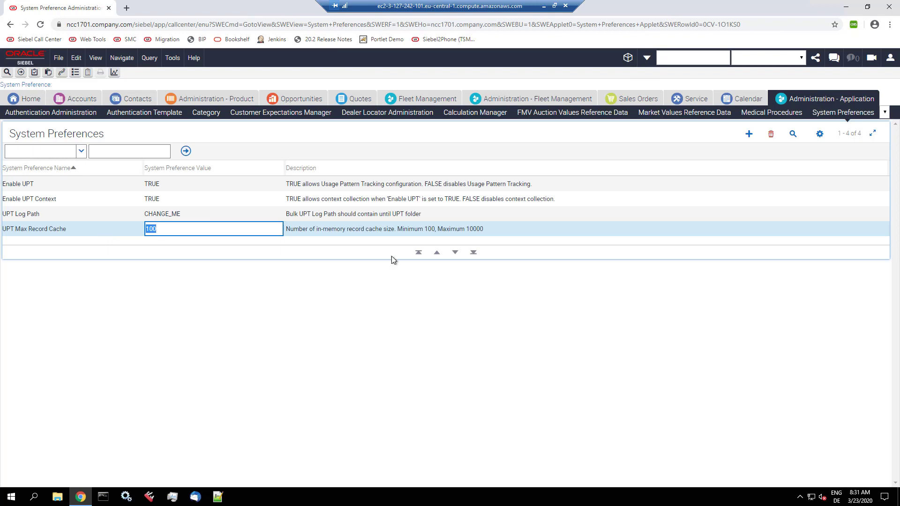
left_click(541, 8)
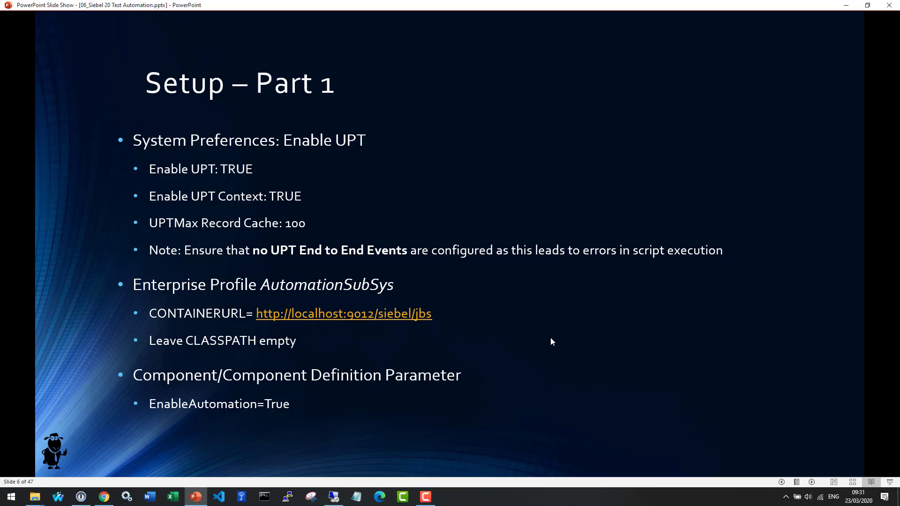
Step: Open Siebel Management Console in a new tab, log in, and open the ENG enterprise's Profile Configuration list
key("alt+Tab")
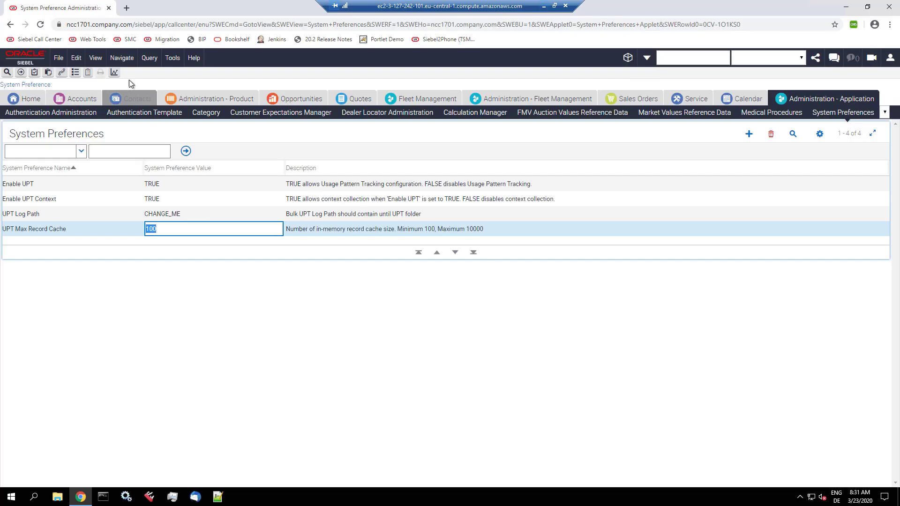
right_click(124, 40)
left_click(128, 46)
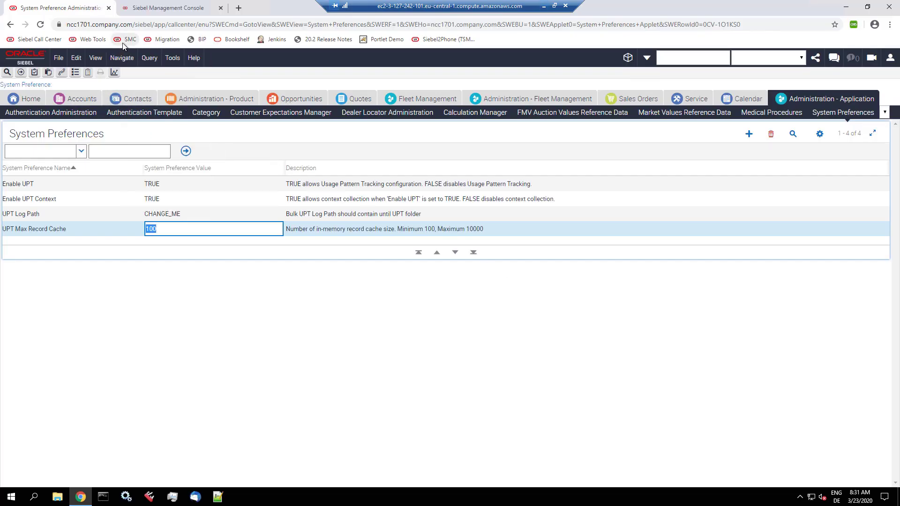
left_click(153, 8)
left_click(463, 224)
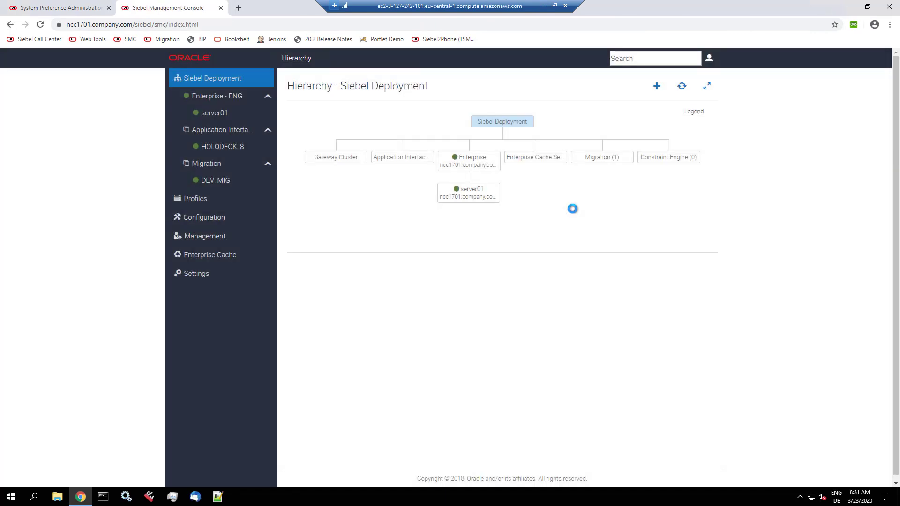
left_click(198, 220)
left_click(352, 87)
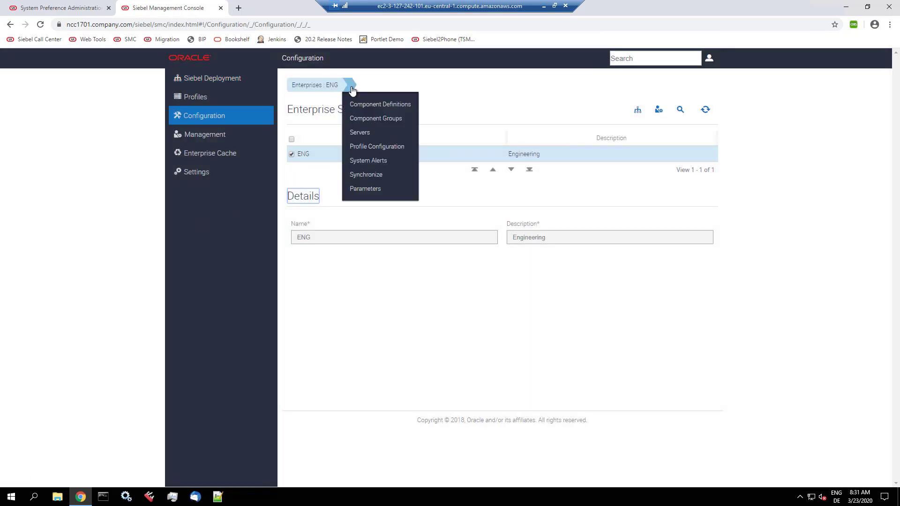
left_click(364, 148)
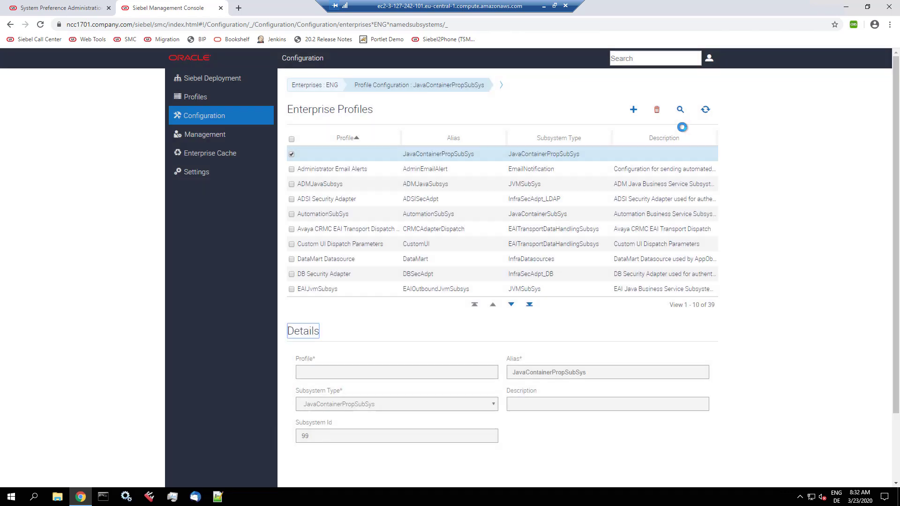
Step: Query profiles by Alias 'automation' and open AutomationSubSys's Parameters
left_click(680, 110)
left_click(448, 149)
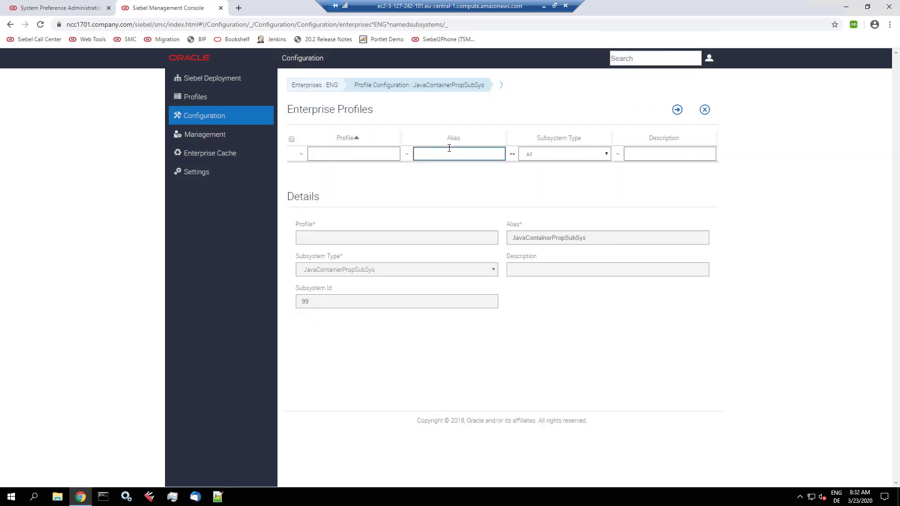
type("automation")
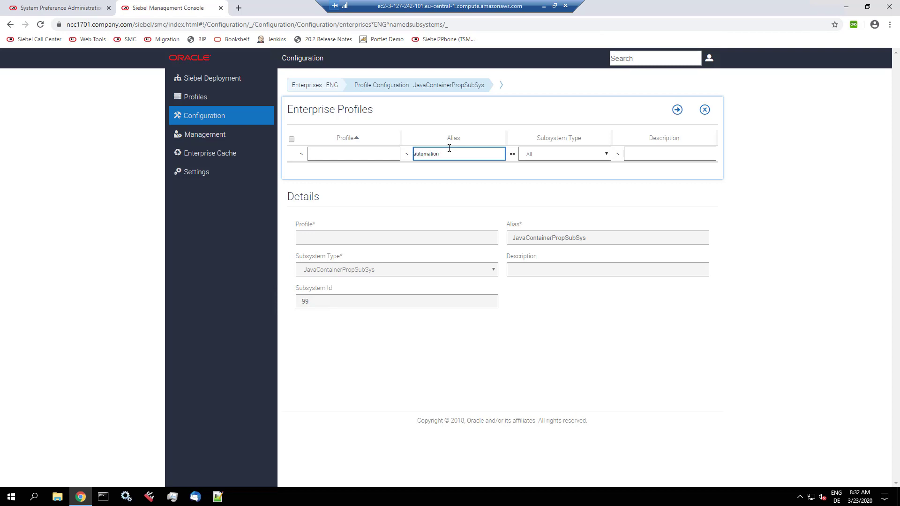
key("Return")
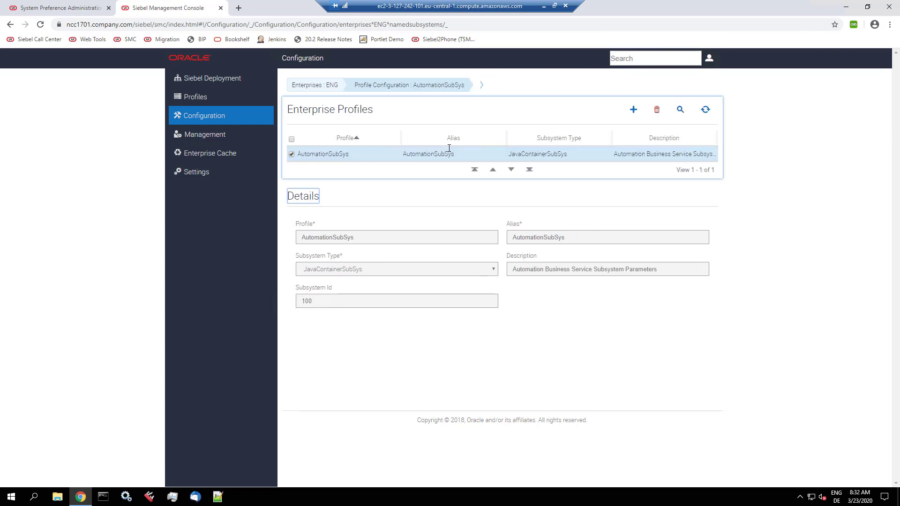
left_click(481, 86)
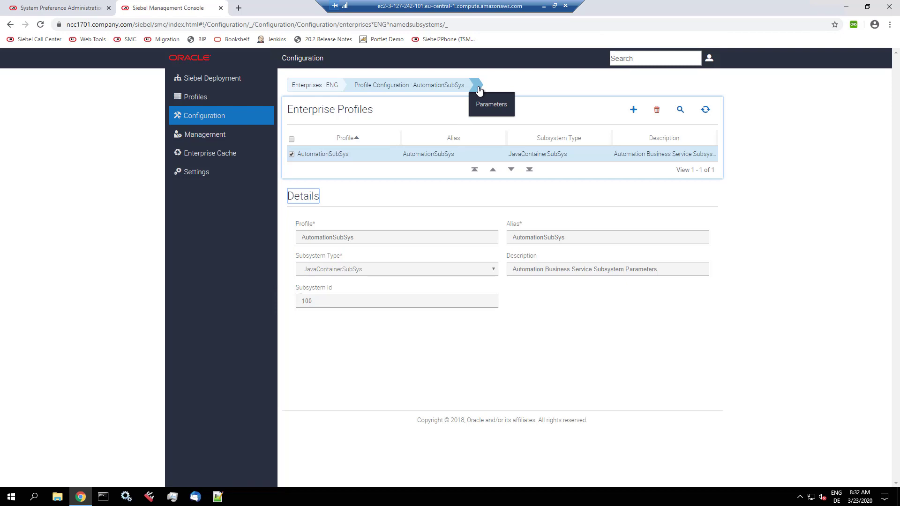
left_click(485, 105)
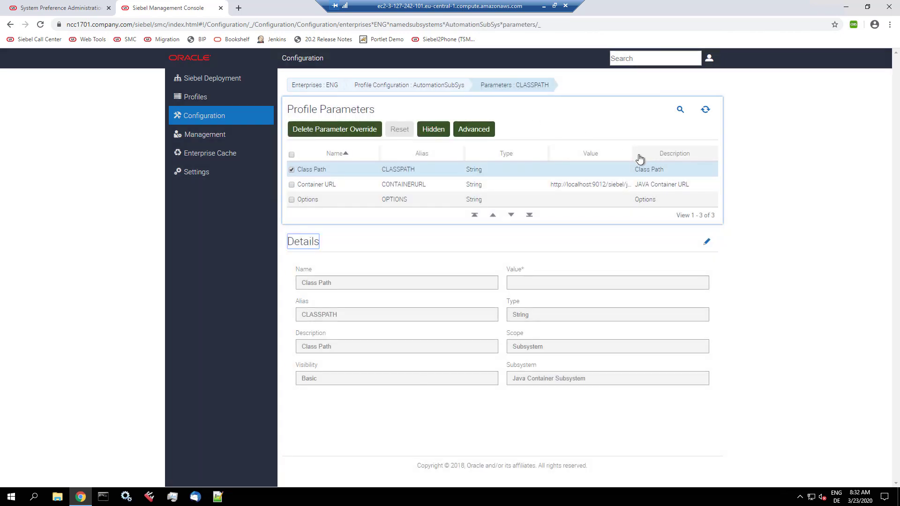
left_click_drag(631, 156, 666, 151)
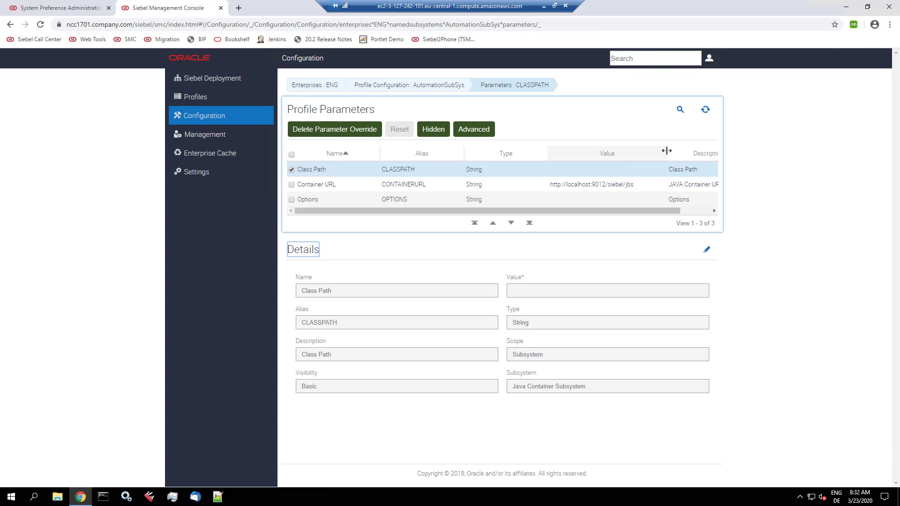
left_click(601, 187)
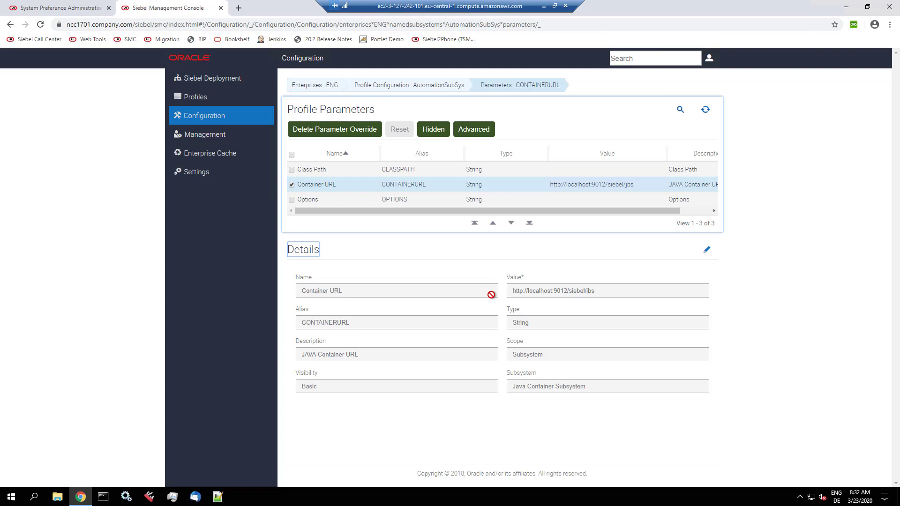
left_click(610, 292)
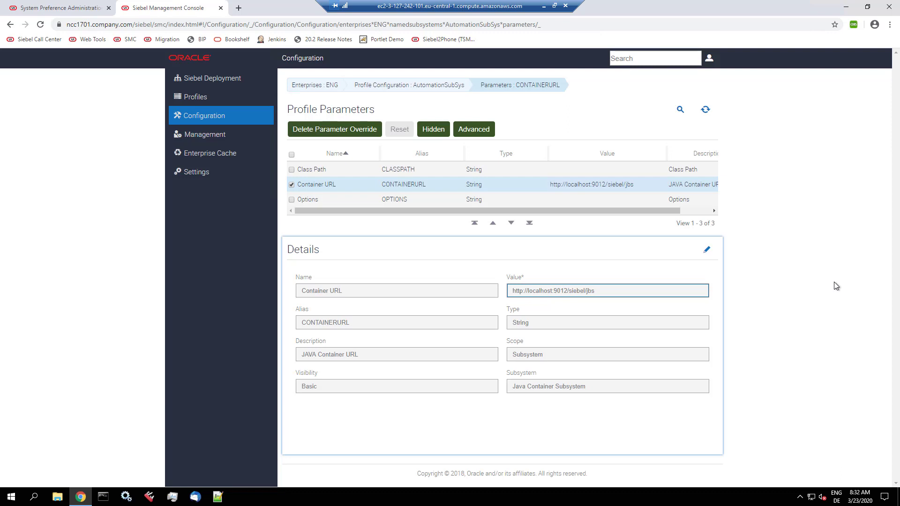
Step: In Component Definitions, select the Call Center Object Manager (SCCObjMgr_enu) and show its parameters
left_click(543, 5)
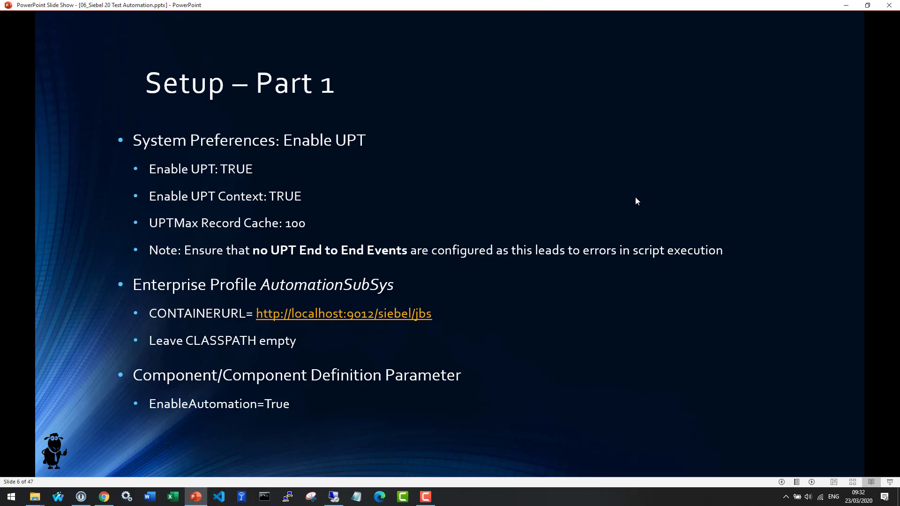
key("alt+Tab")
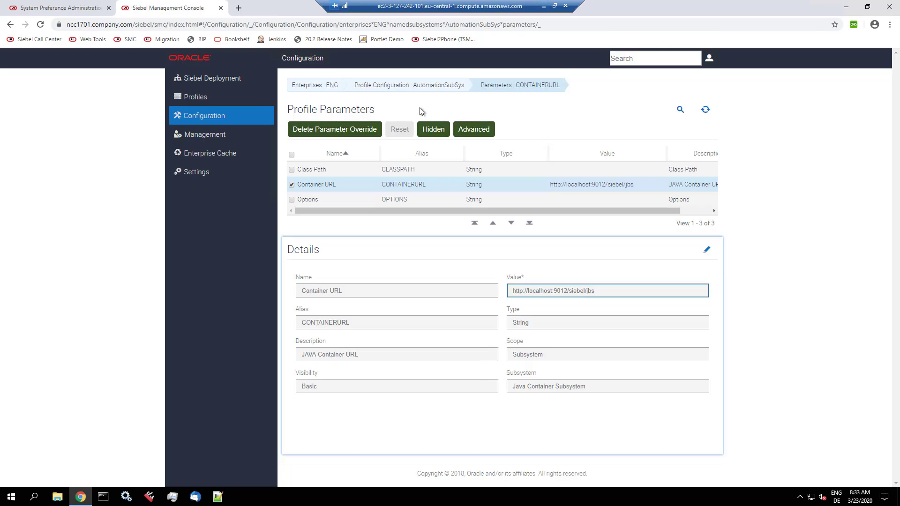
mouse_move(396, 87)
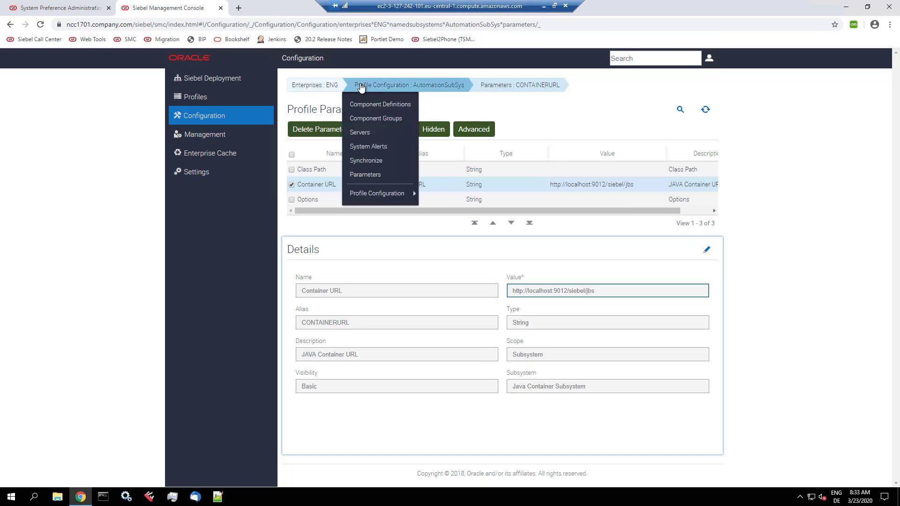
left_click(370, 108)
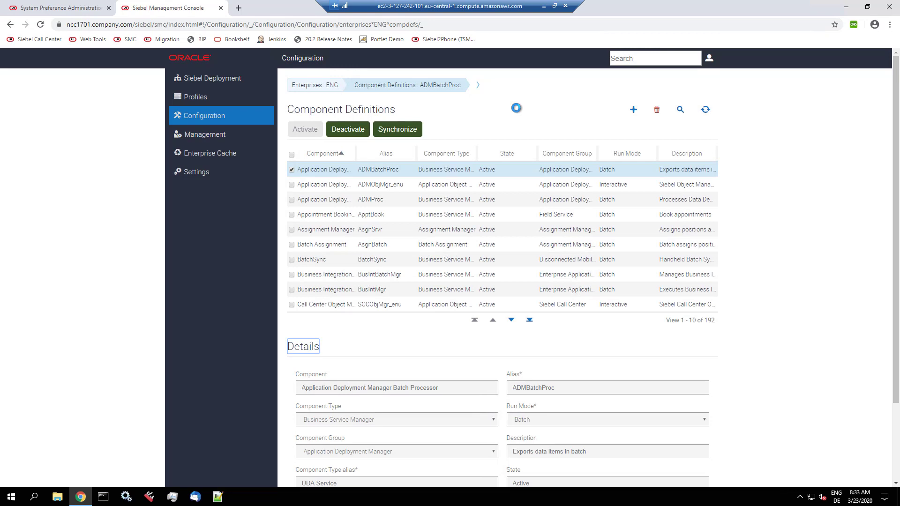
left_click(434, 306)
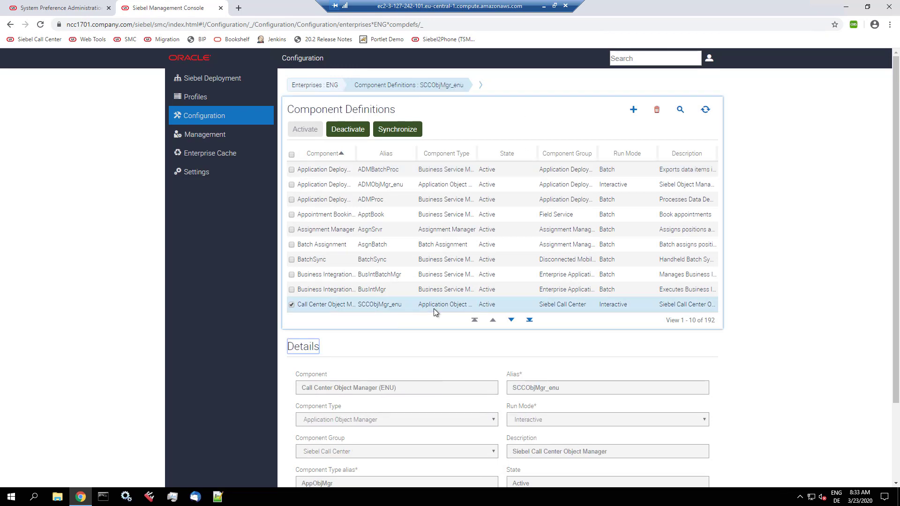
left_click(480, 87)
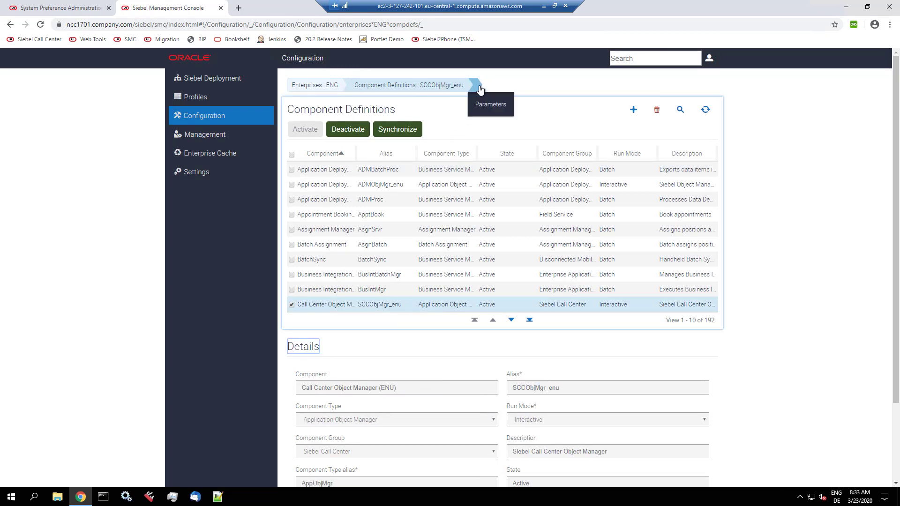
left_click(483, 110)
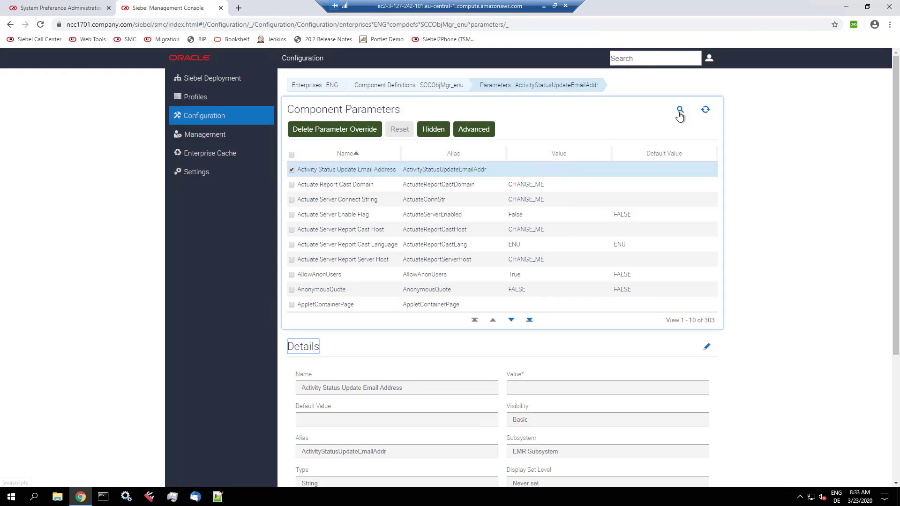
Step: Query parameters by Alias 'automatio' and confirm EnableAutomation is set to True
left_click(679, 112)
left_click(483, 167)
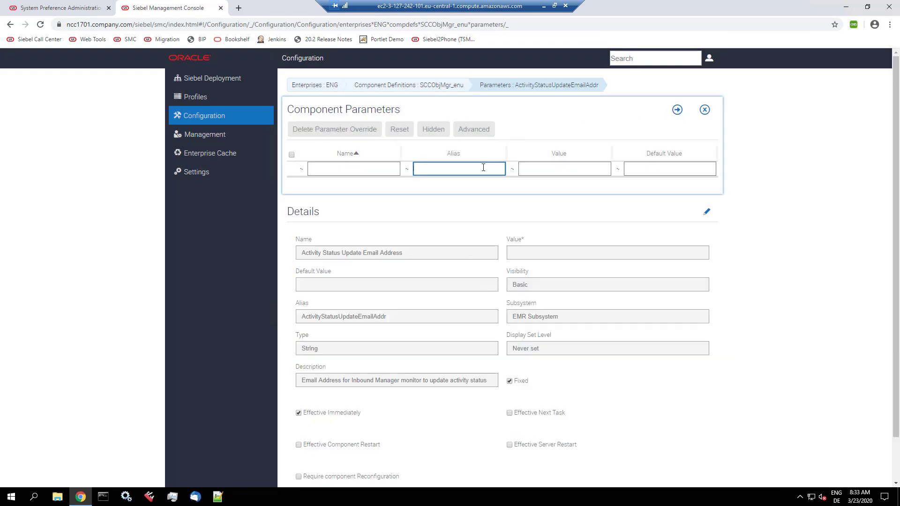
type("automation")
key("Return")
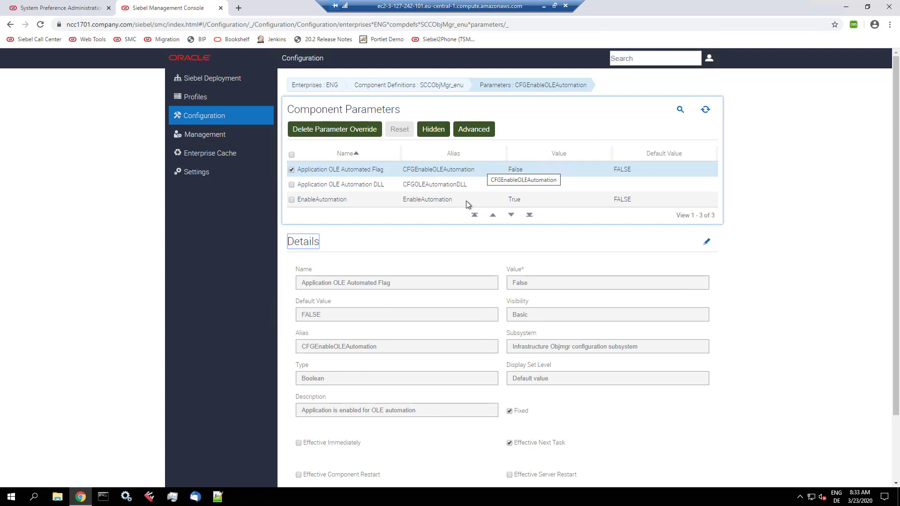
left_click(465, 203)
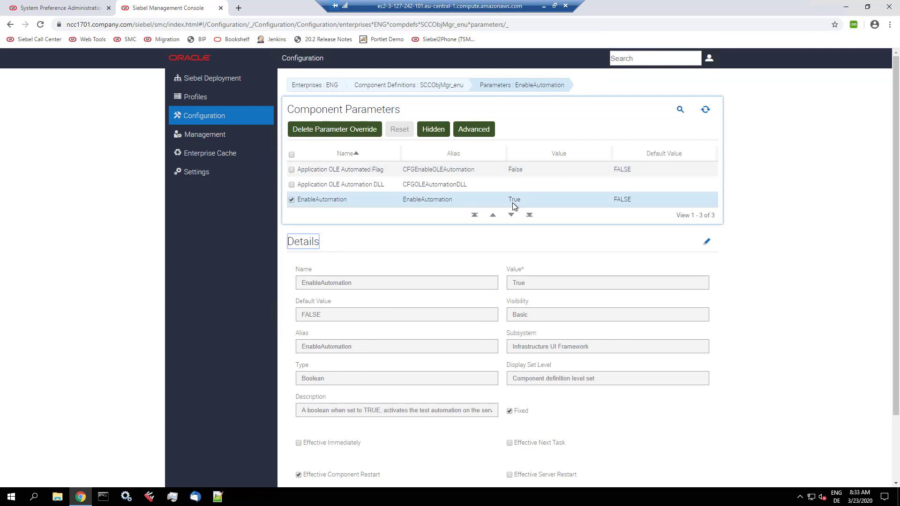
left_click(537, 280)
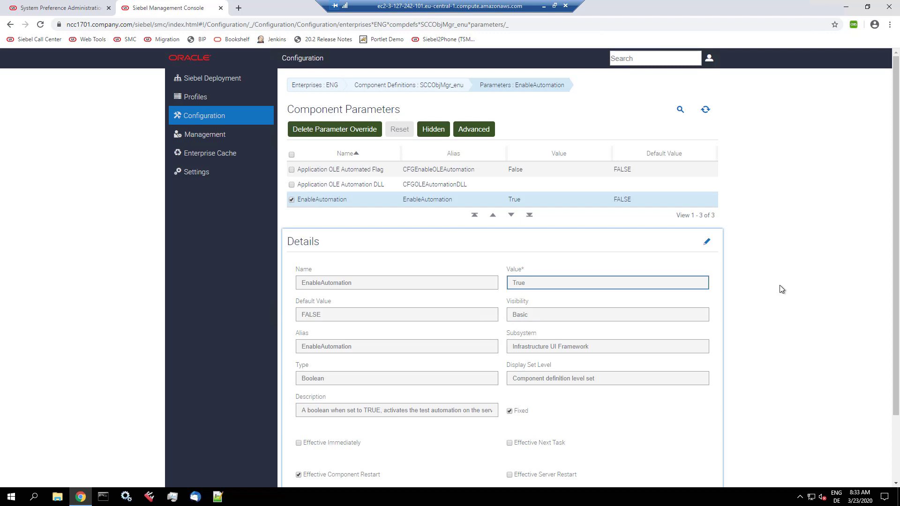
Step: Advance the slide show to the Setup – Part 2 slide, then return to the remote Siebel session
left_click(545, 6)
left_click(501, 364)
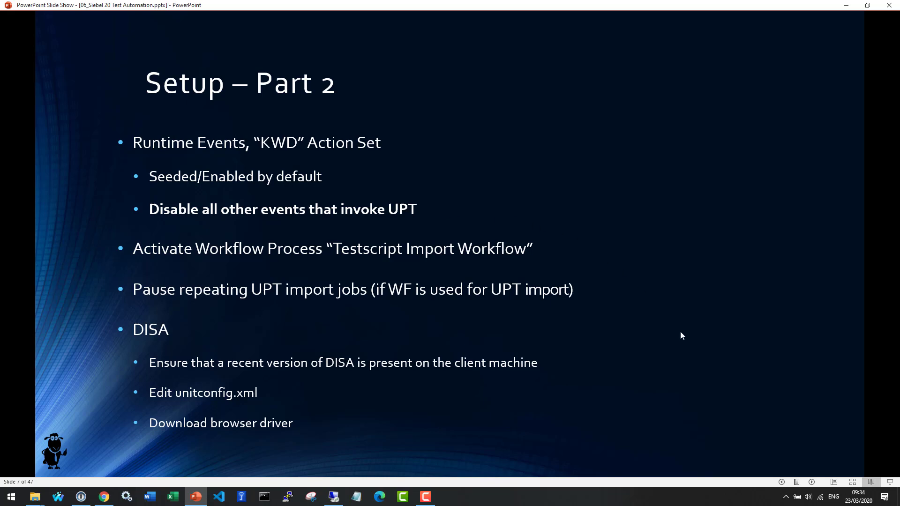
key("alt+Tab")
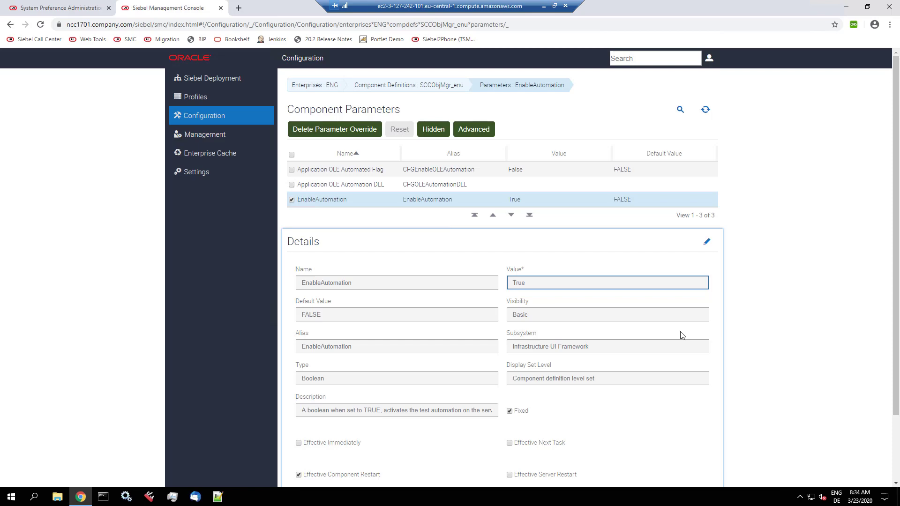
Step: Search the Site Map for 'action set', open Action Sets, and query Name KWD
left_click(76, 7)
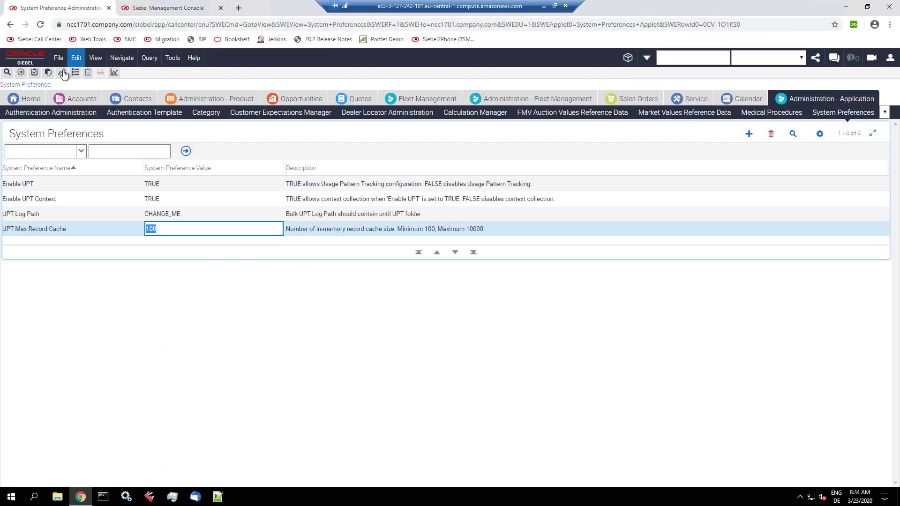
key("ctrl+shift+a")
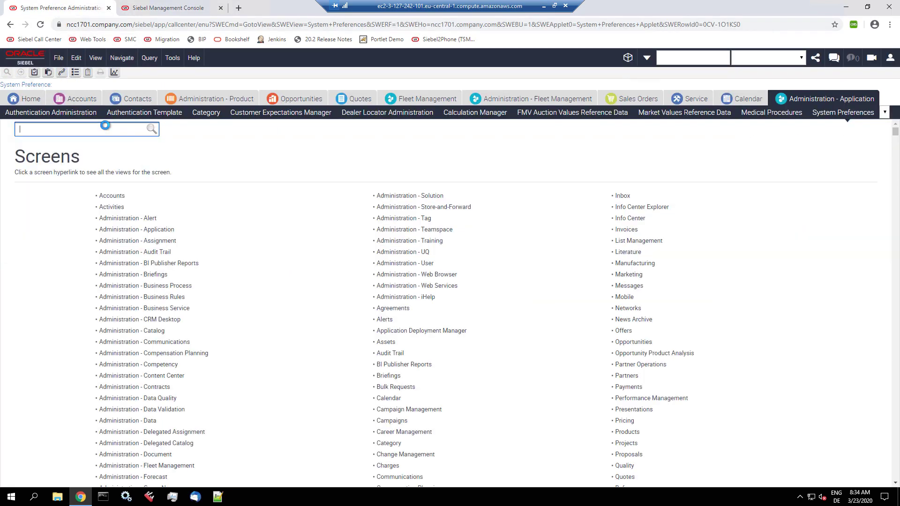
type("action set")
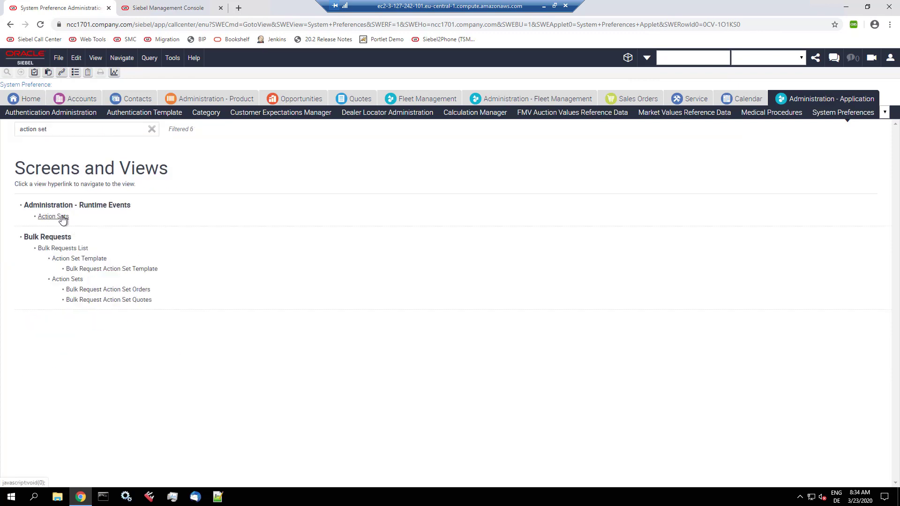
left_click(61, 217)
key("ctrl+q")
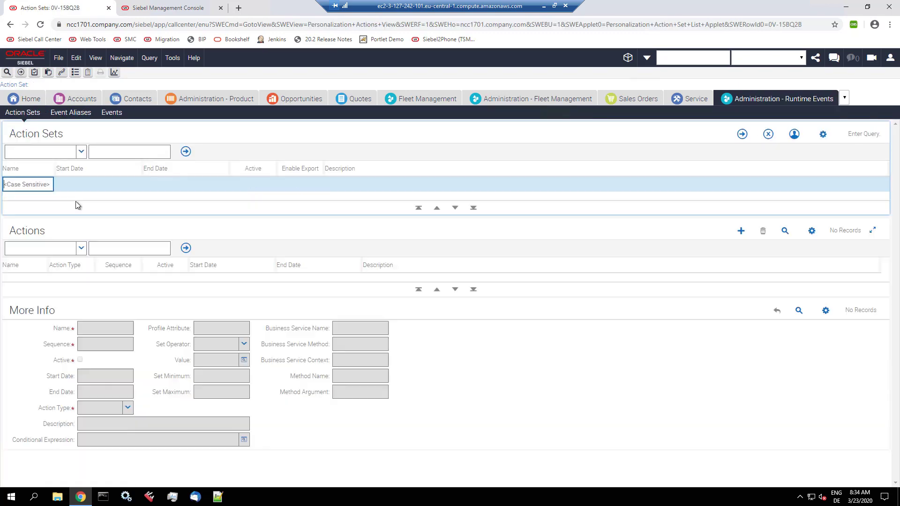
type("KWD")
key("Return")
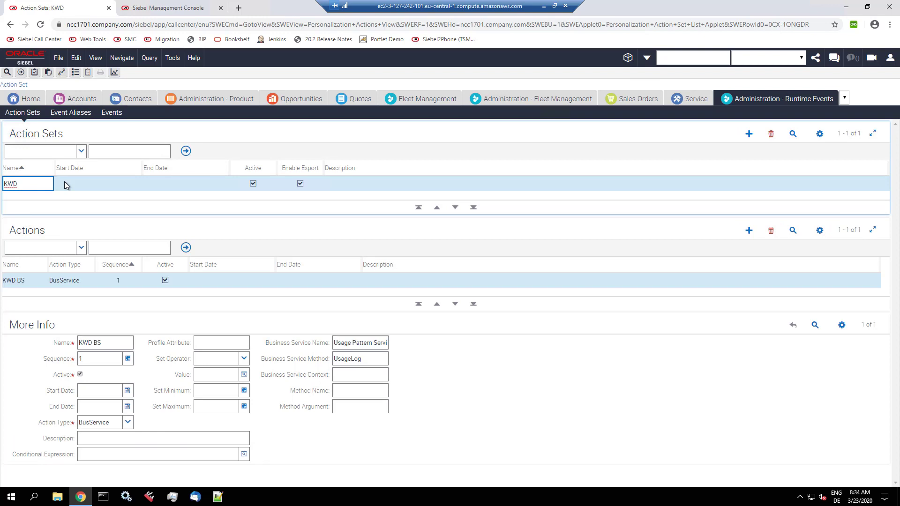
Step: Review the KWD BS action calling Usage Pattern Service's UsageLog method, then open the runtime Events list
left_click(81, 278)
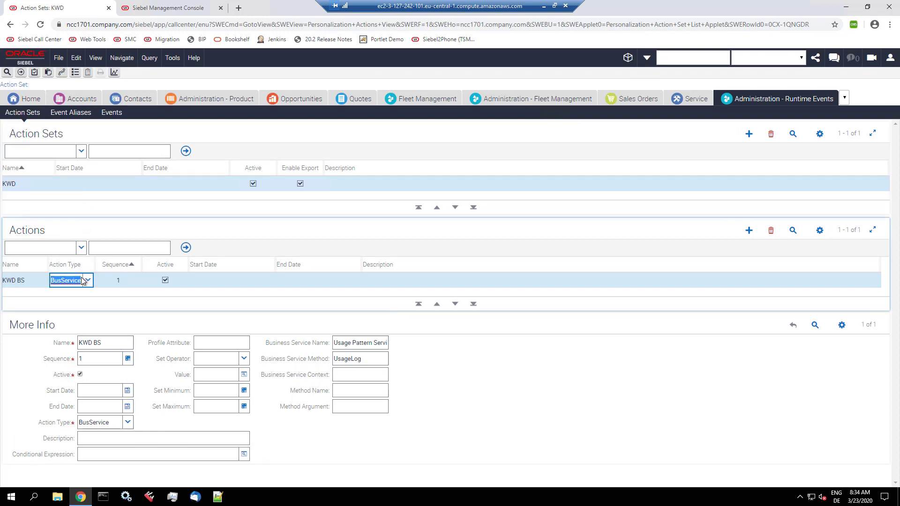
left_click(340, 343)
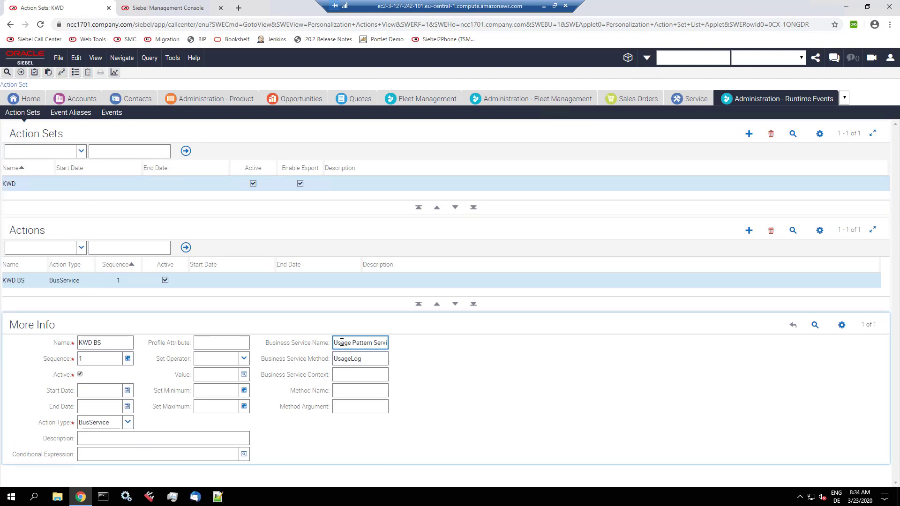
left_click_drag(335, 344, 393, 349)
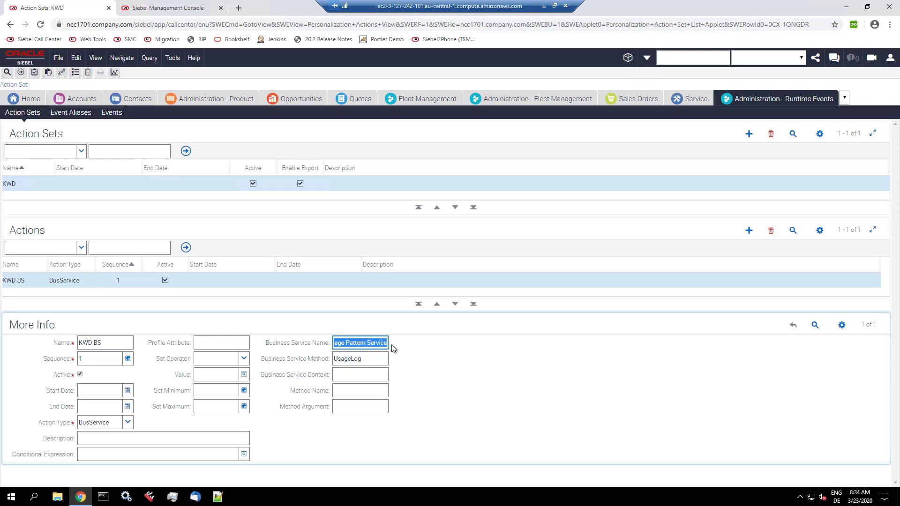
left_click(373, 359)
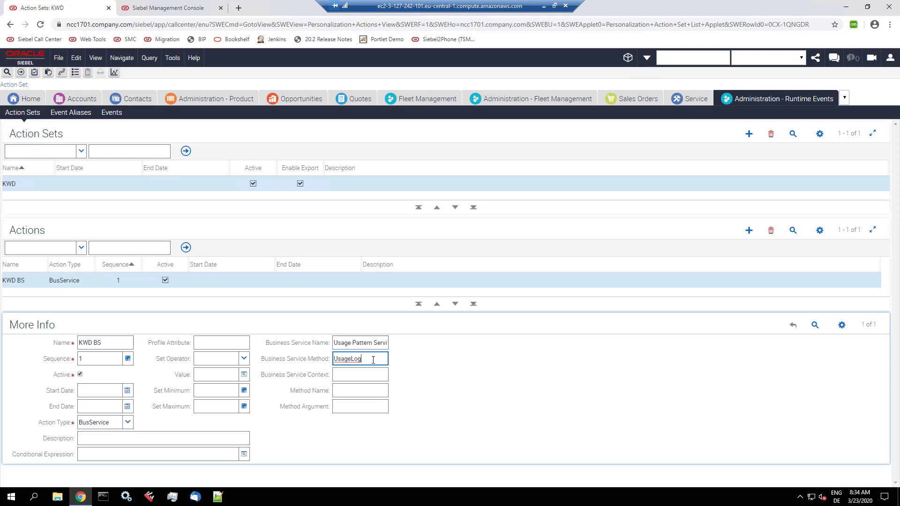
double_click(353, 359)
left_click(459, 364)
left_click(115, 117)
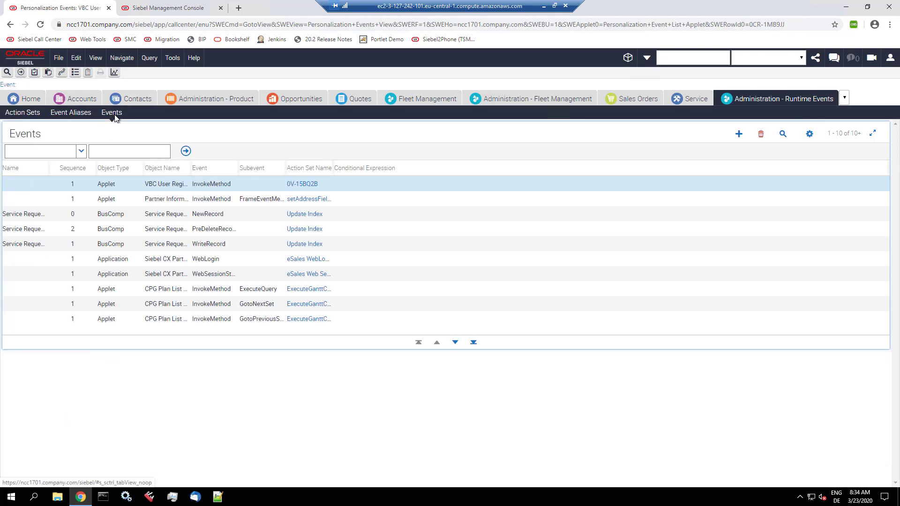
Step: Query runtime events by Action Set Name KWD, leaving the nine KWD-linked events, ViewActivated through UPTClientScript
left_click(782, 134)
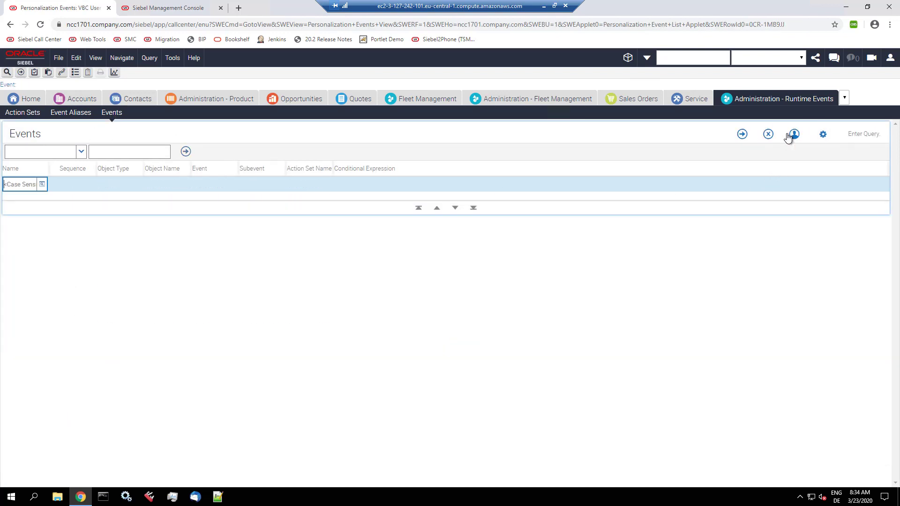
left_click(318, 184)
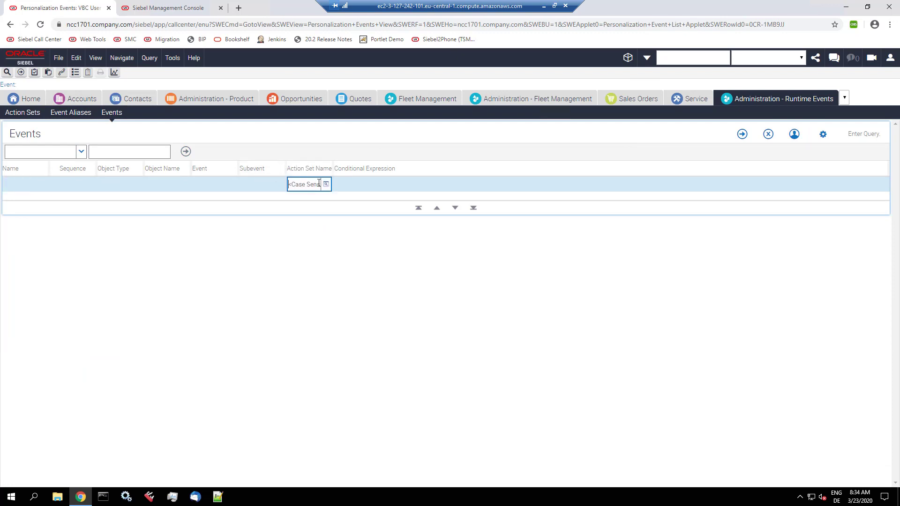
type("KWD")
key("Return")
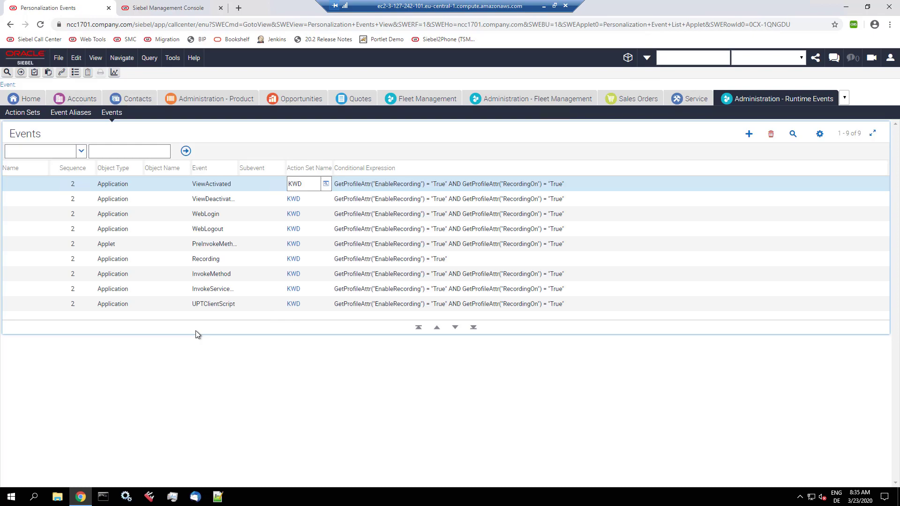
Step: Open Repository Workflow Process via a 'repos' Site Map search and confirm Testscript Import Workflow is Active
key("alt+Tab")
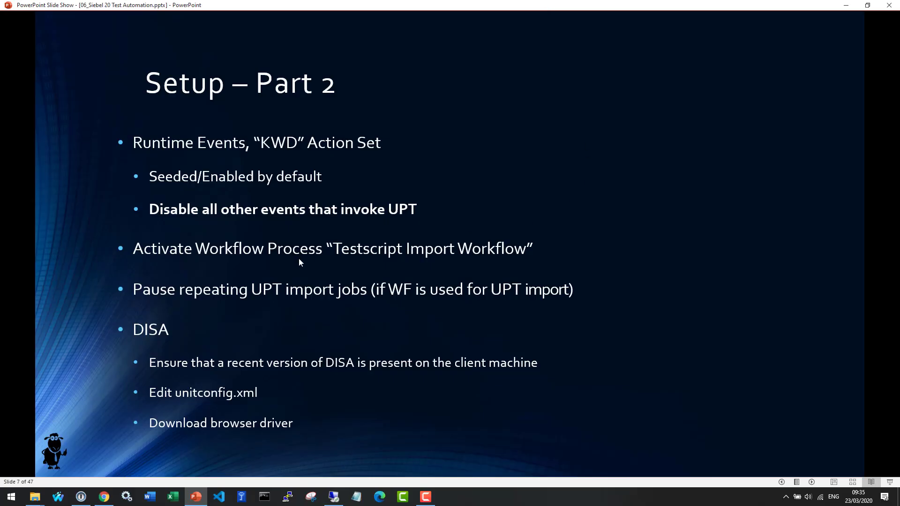
key("alt+Tab")
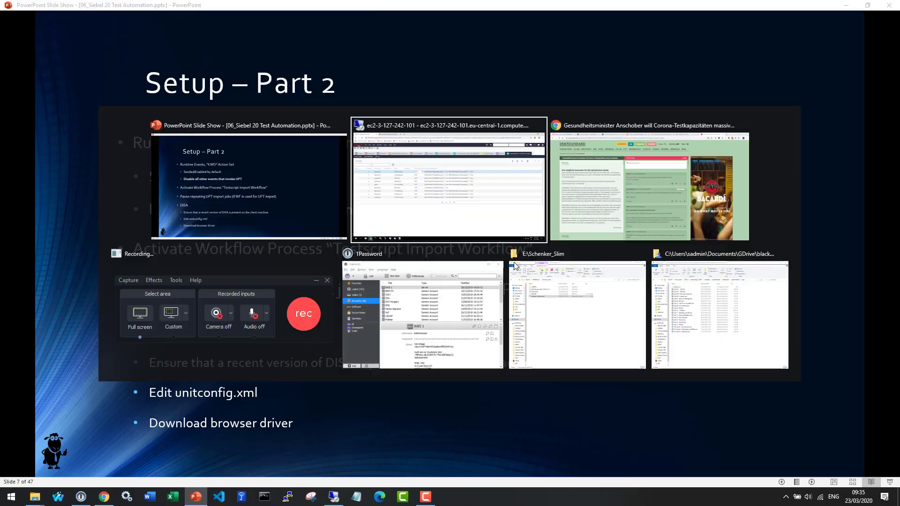
left_click(61, 73)
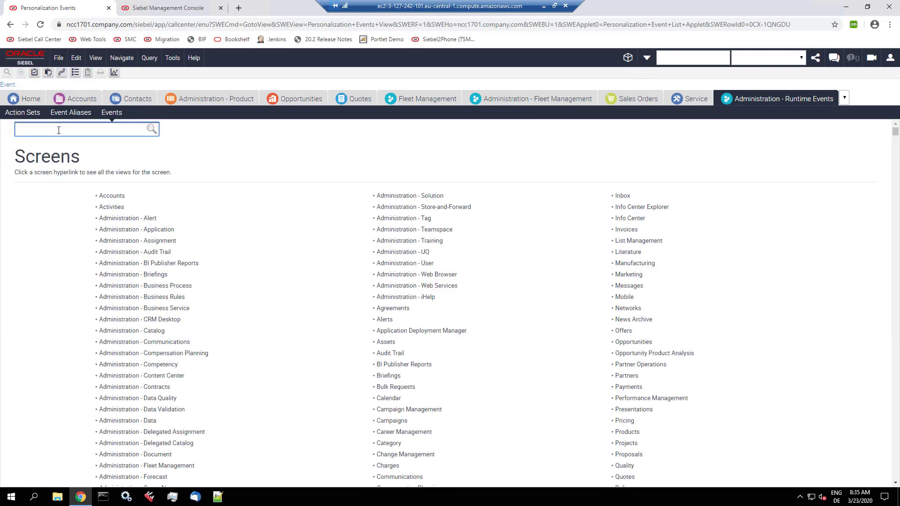
type("repos")
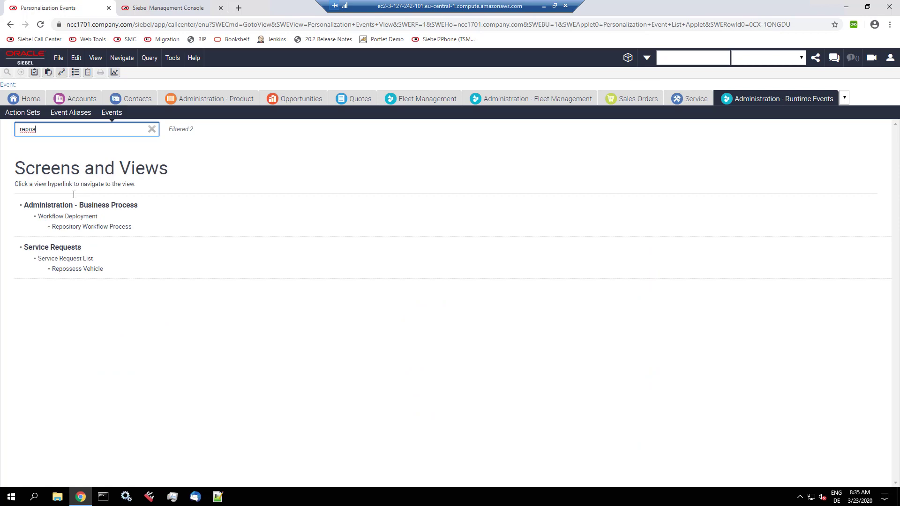
left_click(92, 227)
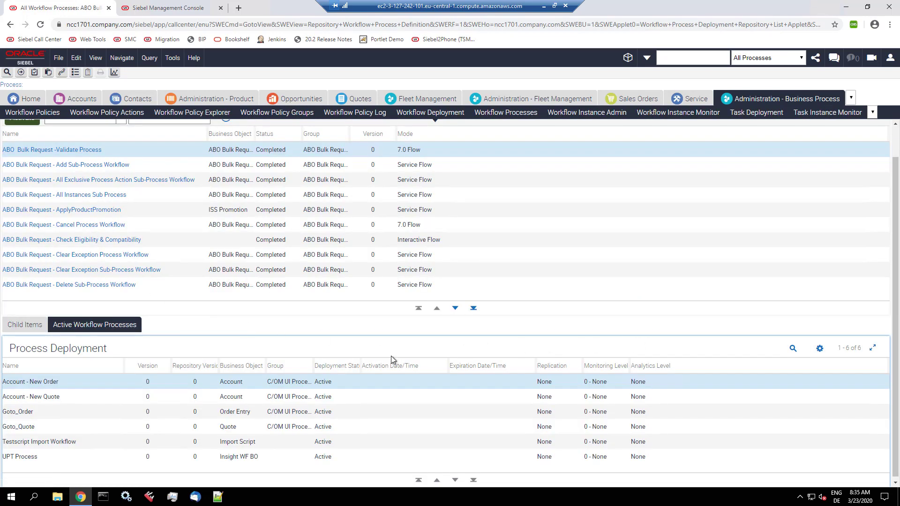
left_click(110, 444)
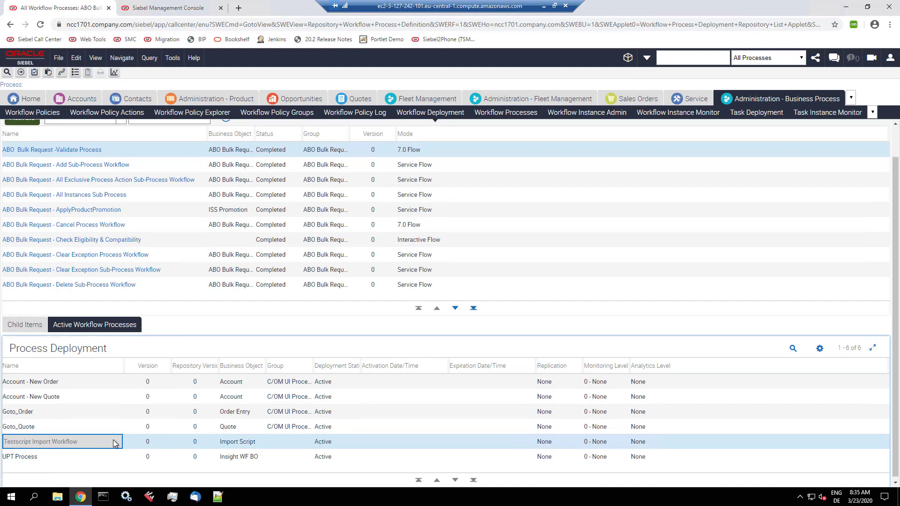
left_click(317, 443)
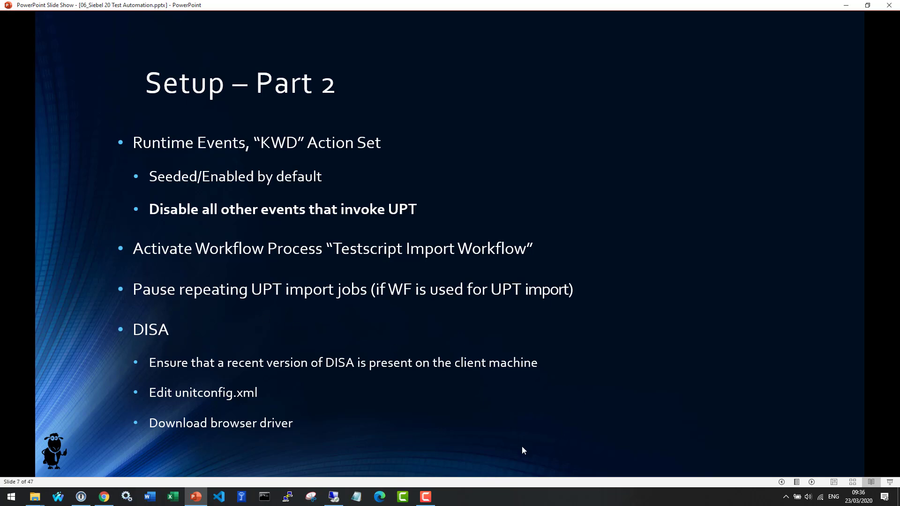
Step: Check the running DISA version from its notification-area tray icon
left_click(334, 498)
left_click(800, 497)
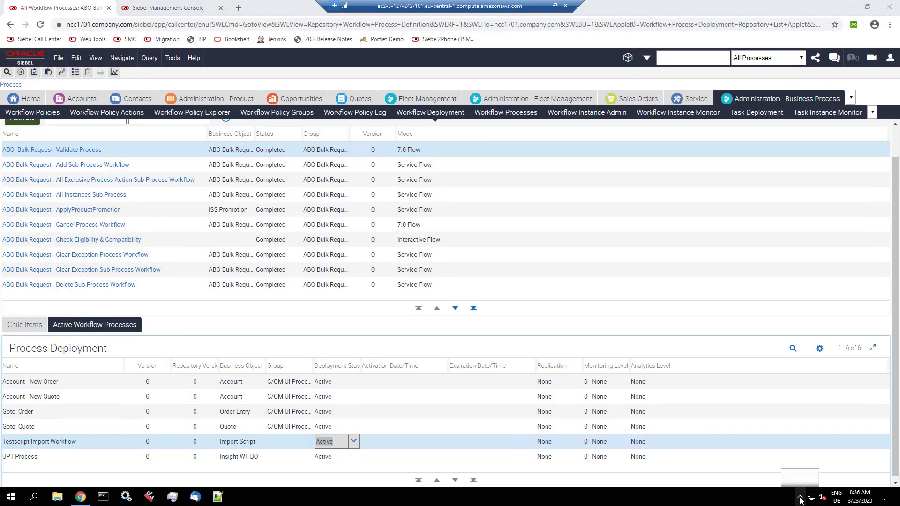
right_click(808, 478)
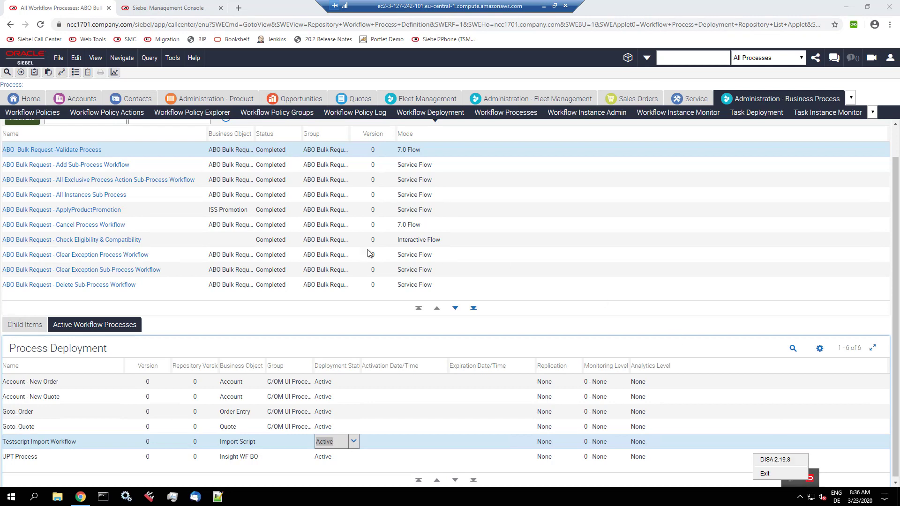
left_click(86, 471)
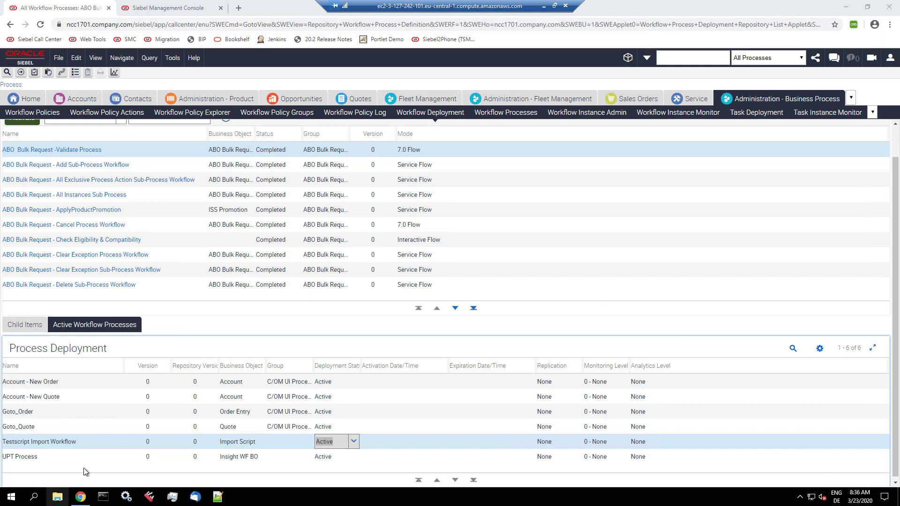
Step: Browse to C:\DISA\DesktopIntSiebelAgent\plugins\SiebelTestAutomation and open unitconfig.xml
key("super+e")
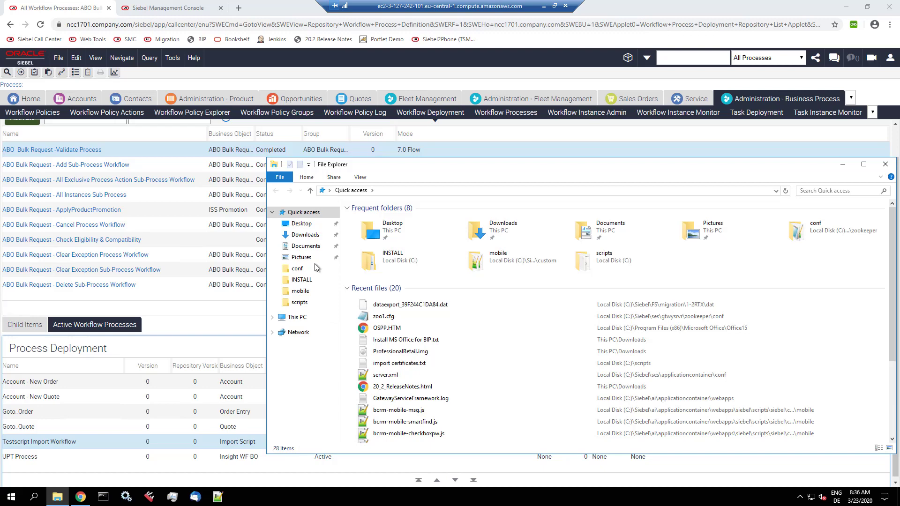
left_click(304, 317)
double_click(380, 296)
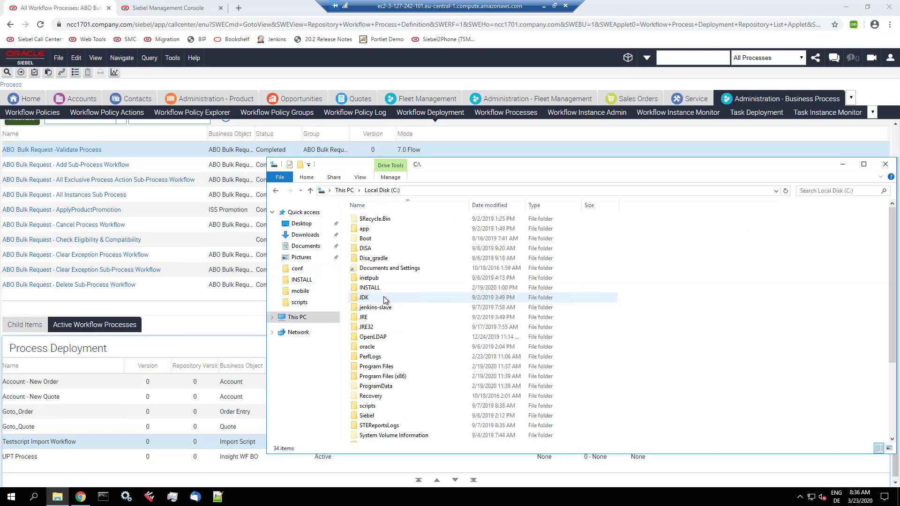
double_click(380, 250)
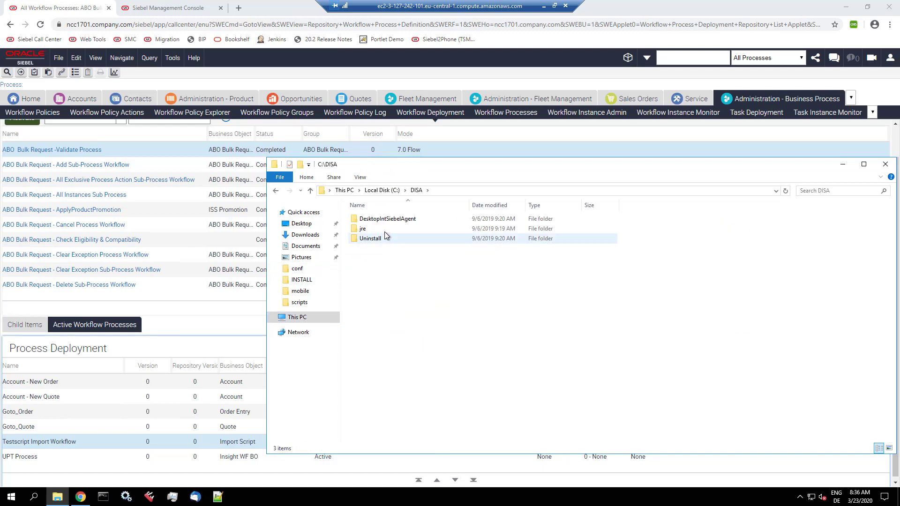
double_click(388, 219)
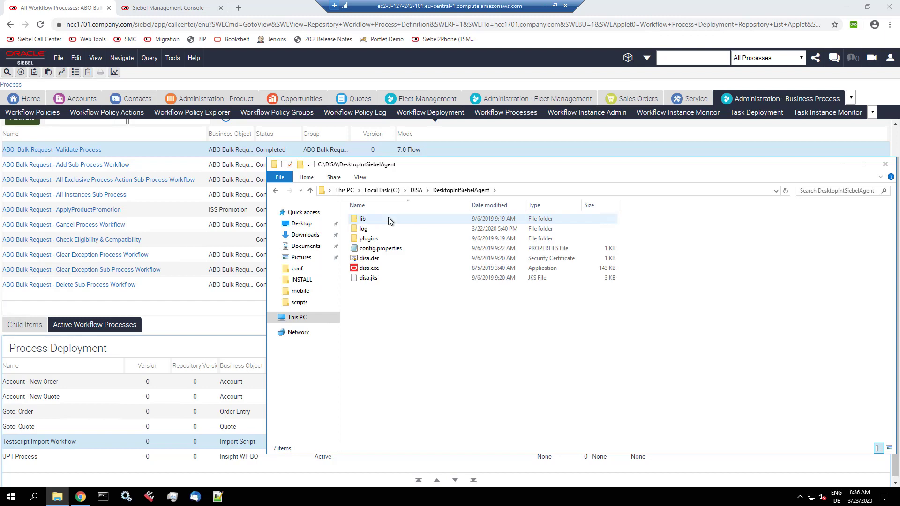
double_click(376, 238)
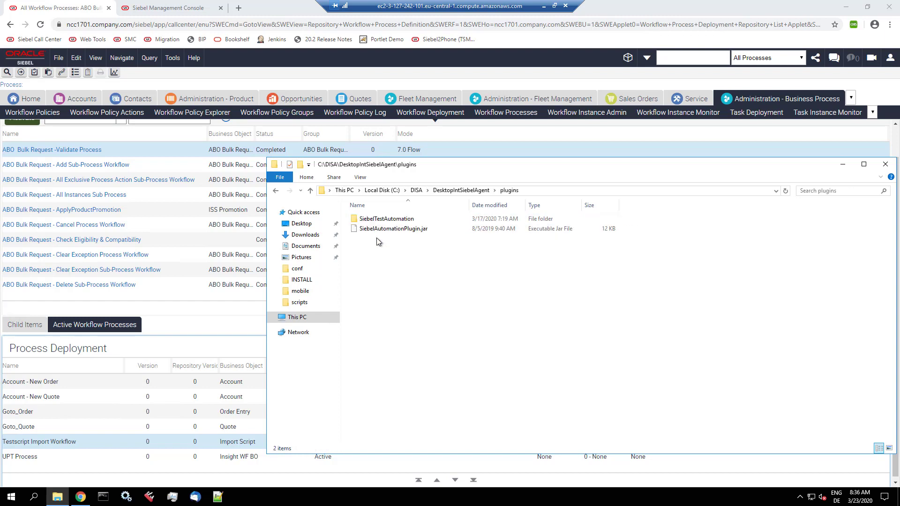
double_click(383, 219)
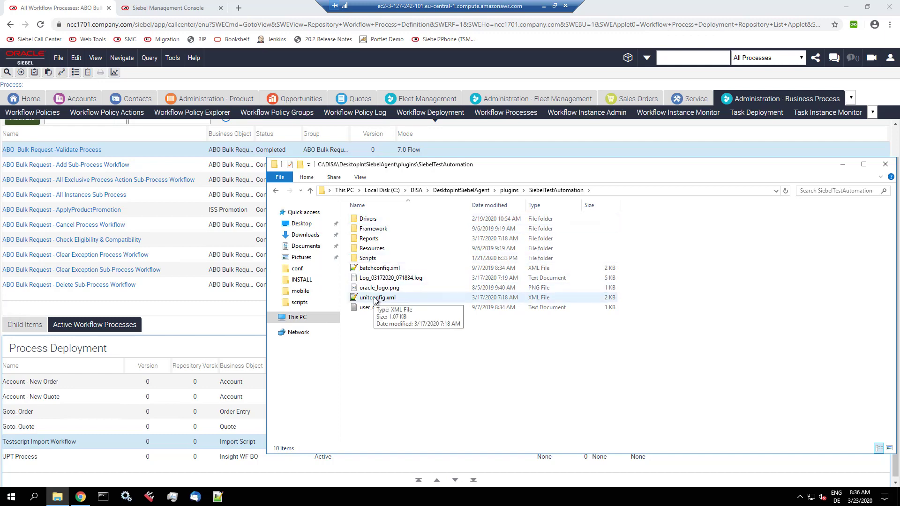
double_click(375, 298)
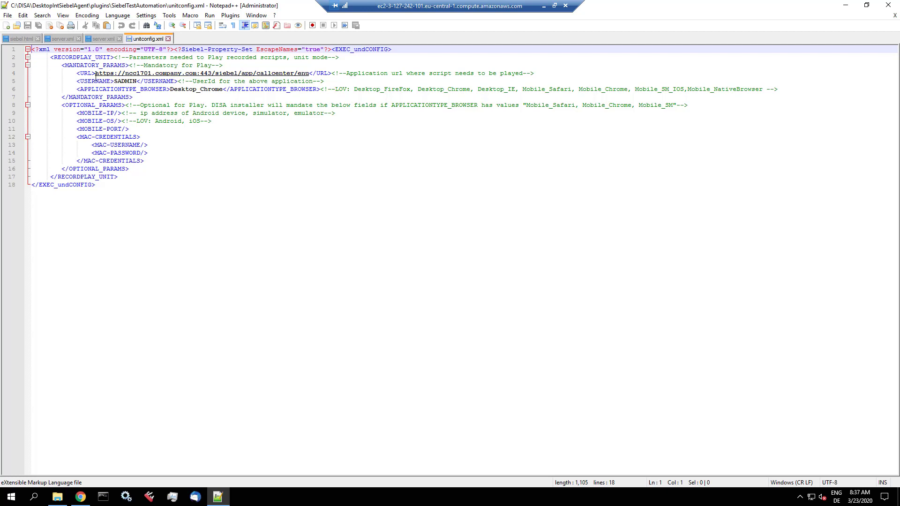
Step: Highlight the URL, user id and Desktop_Chrome browser values in unitconfig.xml, then close Notepad++ unchanged
left_click_drag(95, 73, 310, 75)
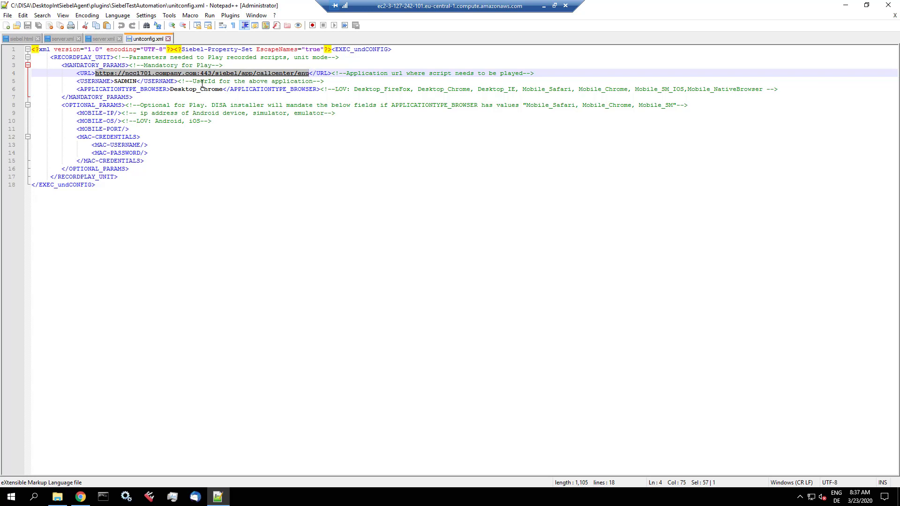
double_click(127, 82)
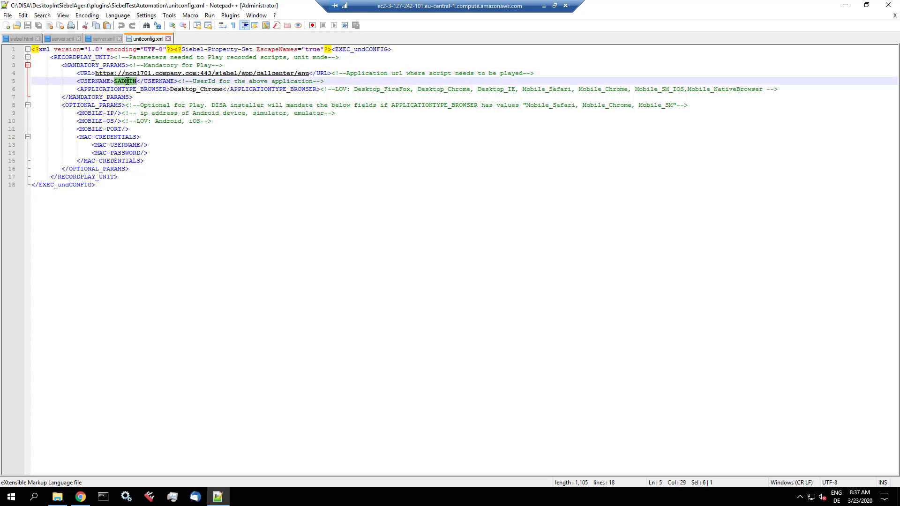
double_click(183, 89)
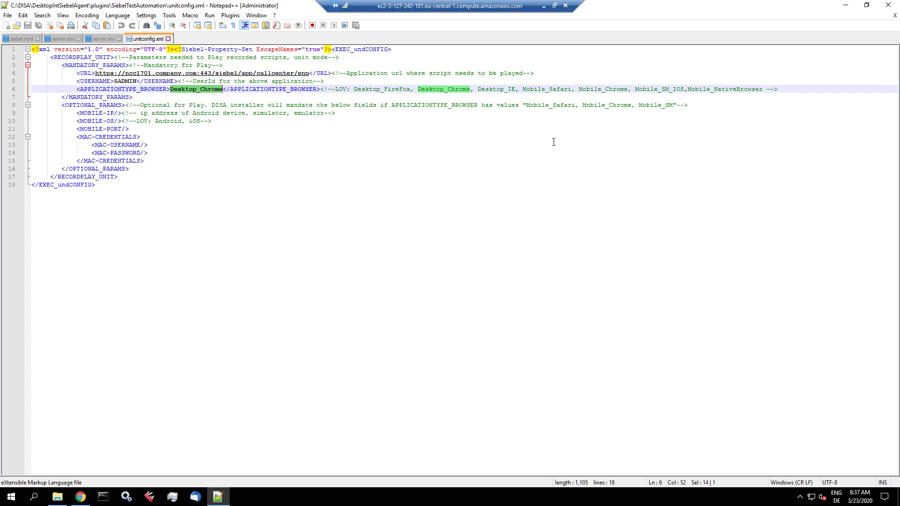
left_click(887, 7)
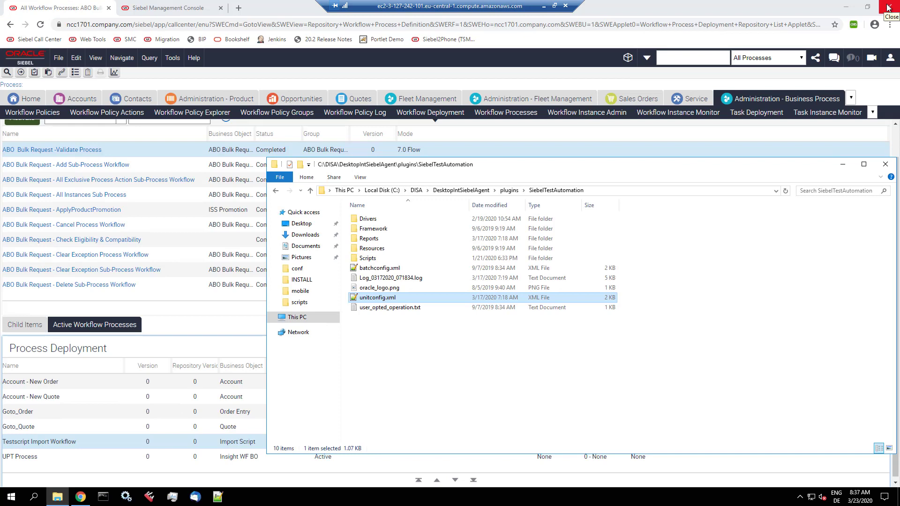
Step: Select chromedriver.exe in the Drivers folder, then show Chrome's About page with version 80.0.3987.149
double_click(375, 220)
left_click(396, 220)
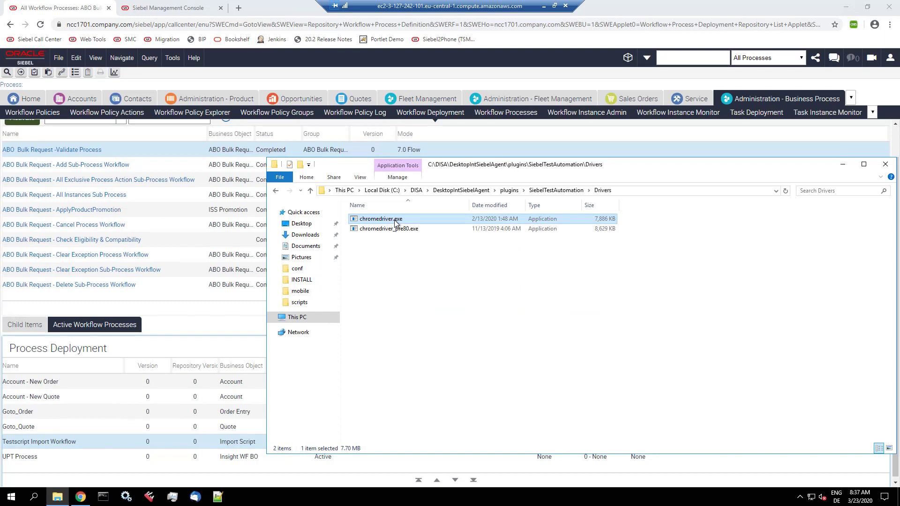
left_click(889, 24)
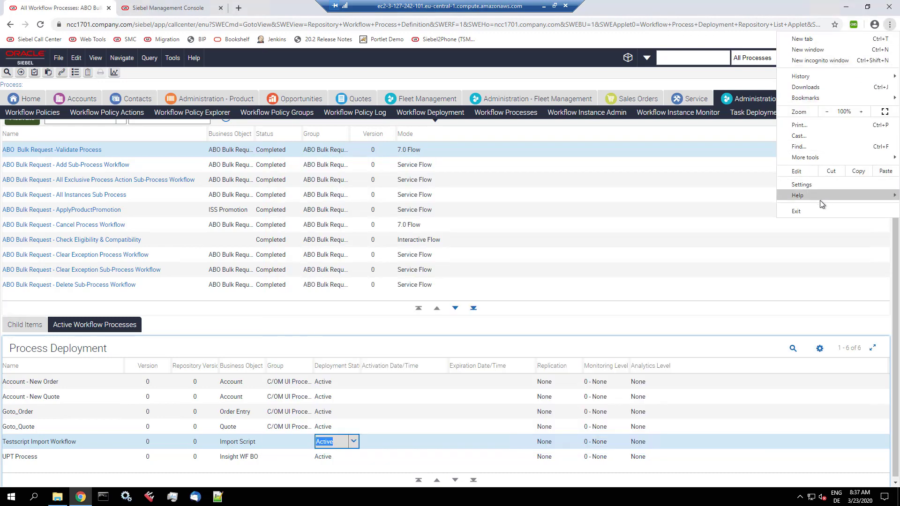
mouse_move(818, 195)
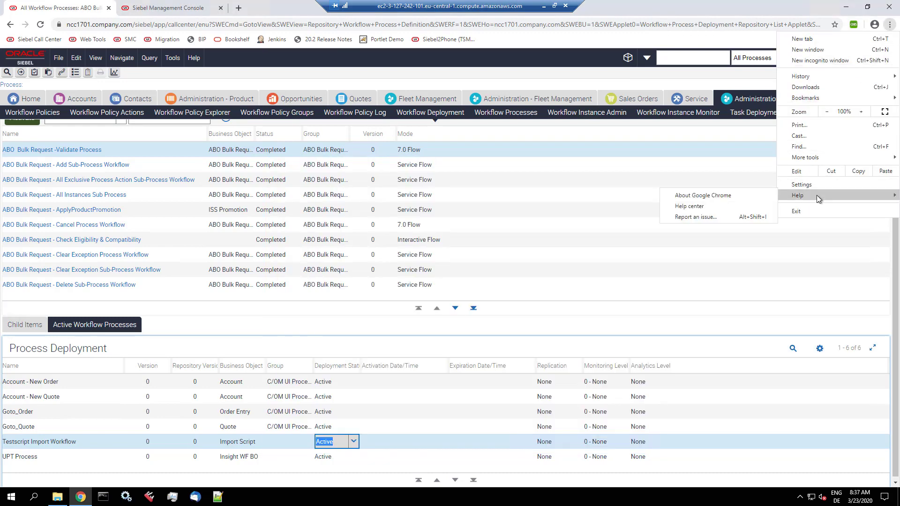
left_click(729, 195)
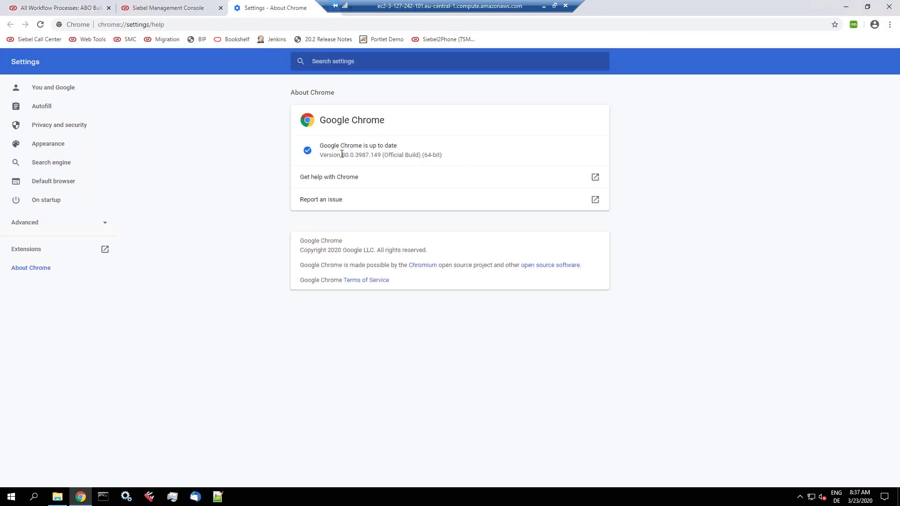
left_click_drag(341, 154, 356, 154)
left_click_drag(347, 6, 475, 7)
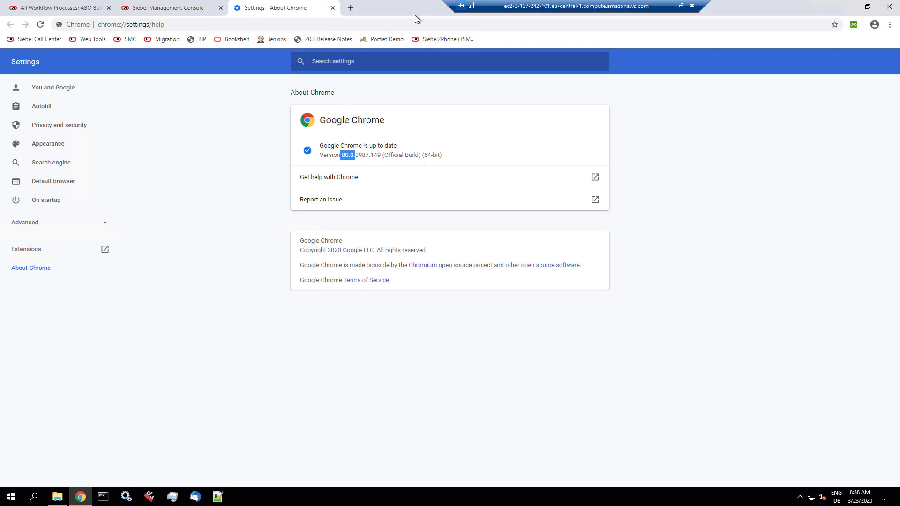
Step: Search the web for 'download chrome driver' in a new browser tab
left_click(351, 8)
type("download chro")
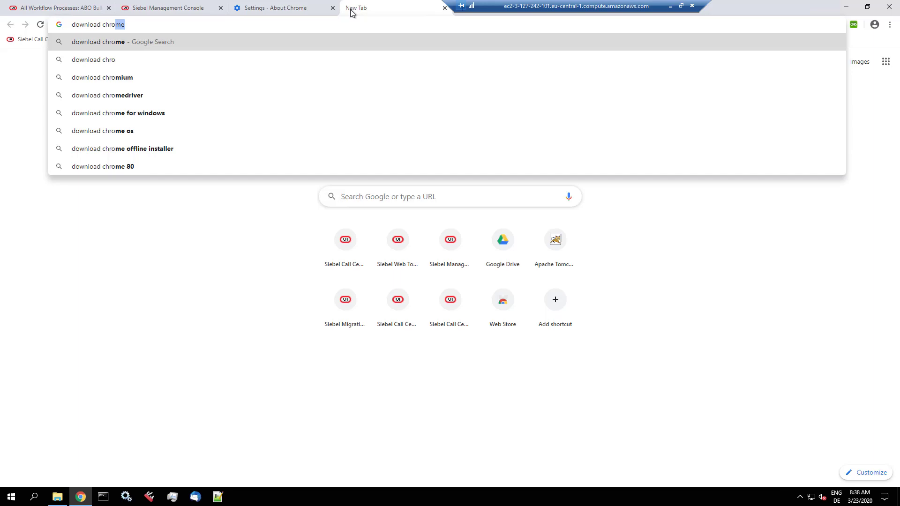
type("me dri")
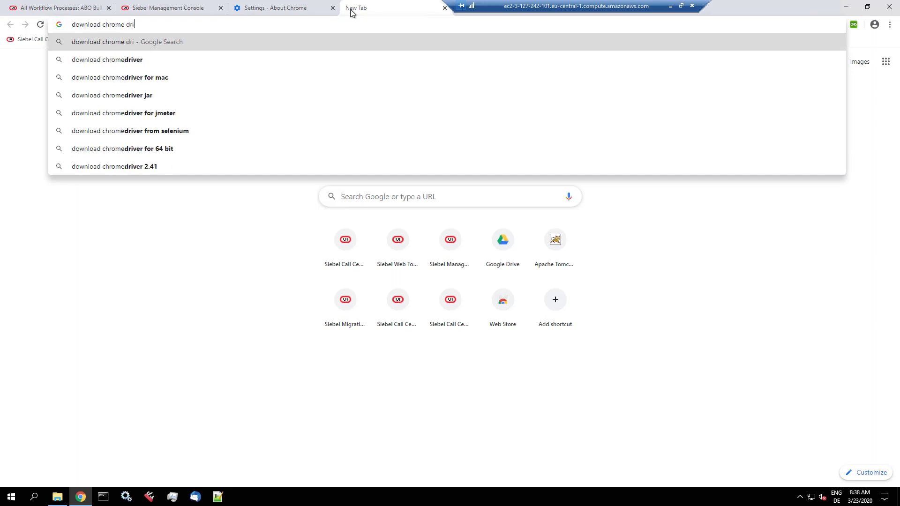
type("ver")
key("Return")
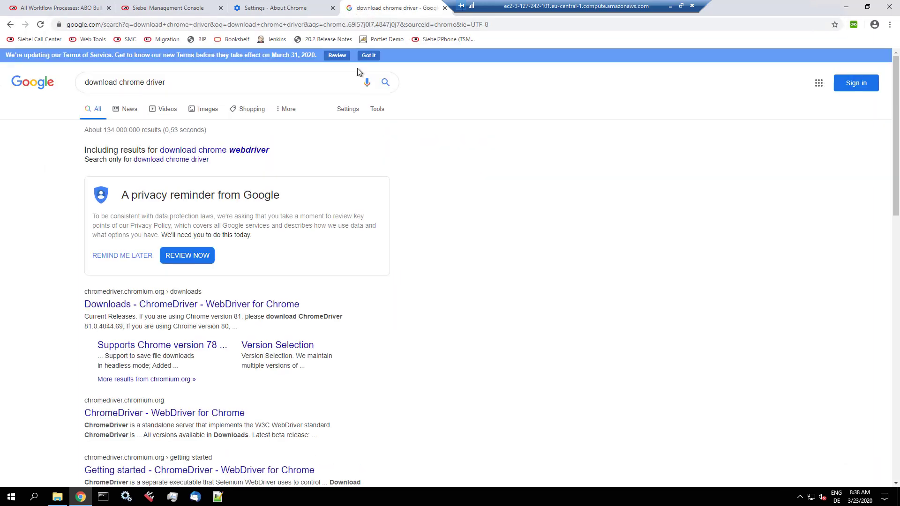
Step: Open the ChromeDriver 80.0.3987.106 download listing, then return to the 'Setup – Part 2' slide
left_click(271, 307)
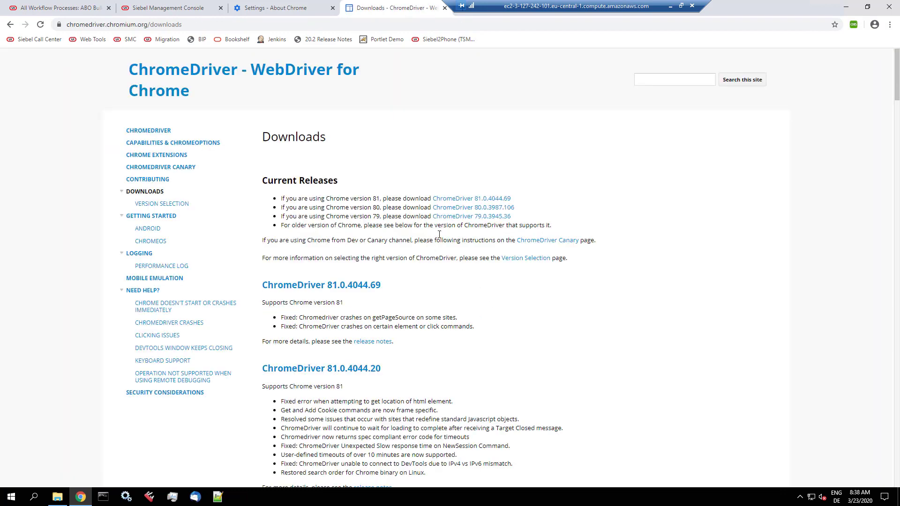
left_click(473, 207)
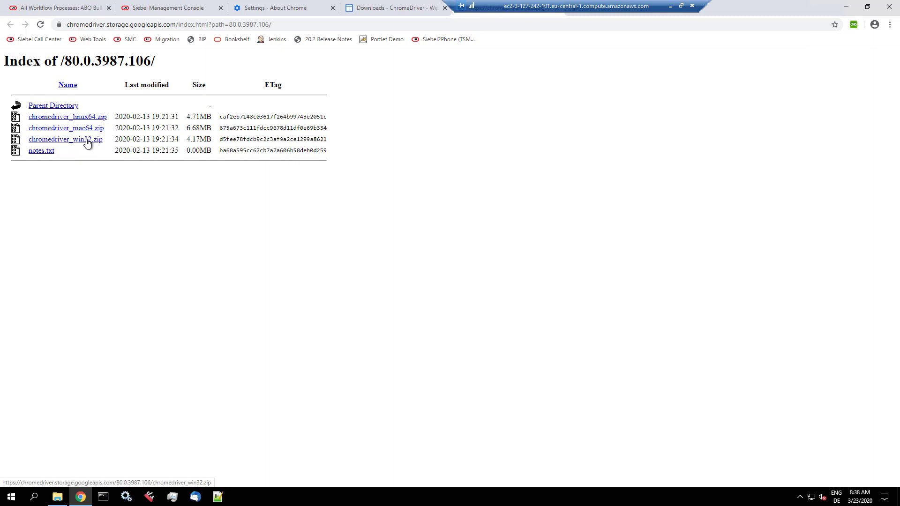
key("alt+Tab")
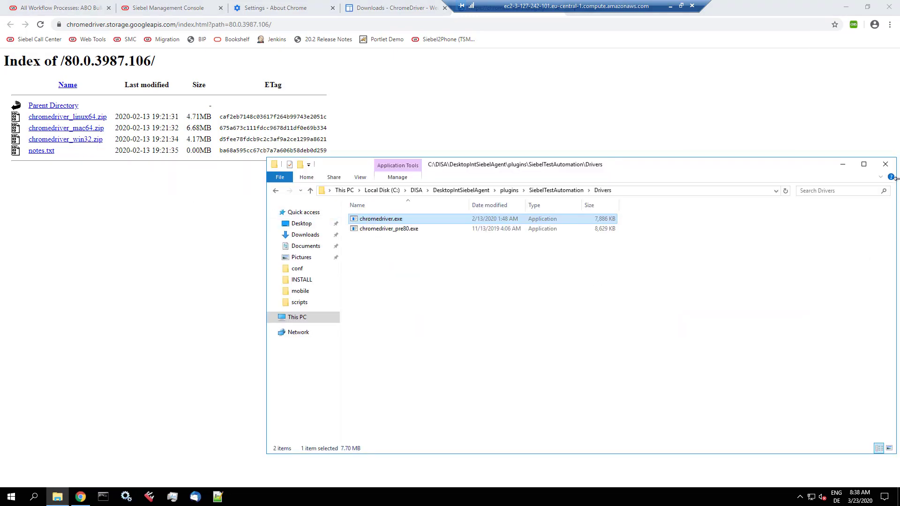
left_click(671, 5)
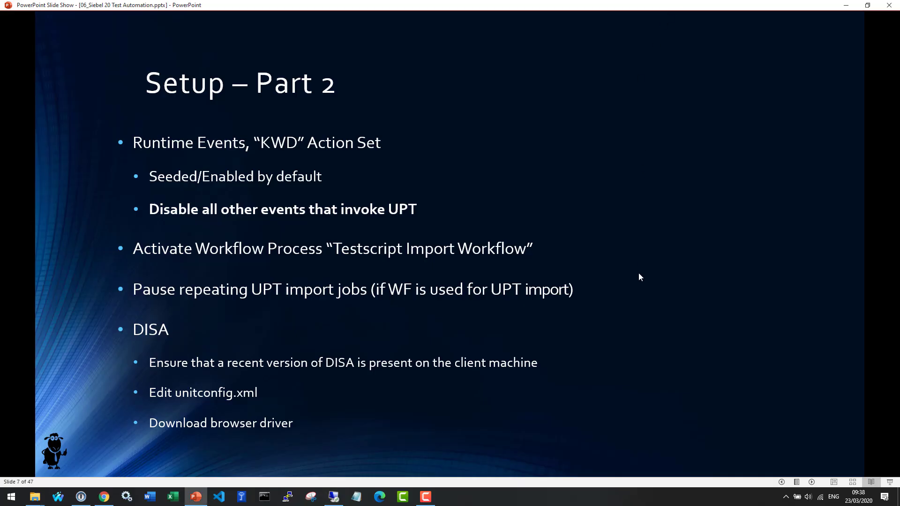
Step: Jump the slide show to slide 13, 'Certificates', then return to the remote desktop
key("1")
key("3")
key("Return")
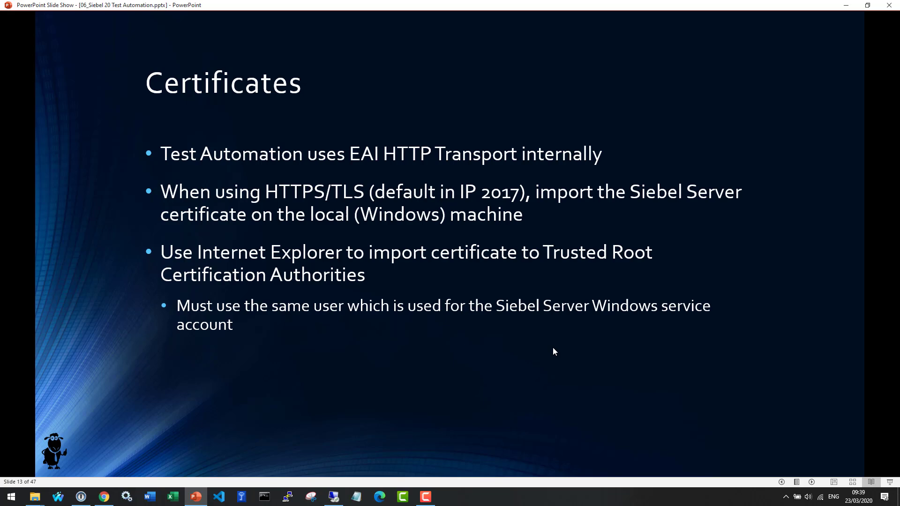
key("alt+Tab")
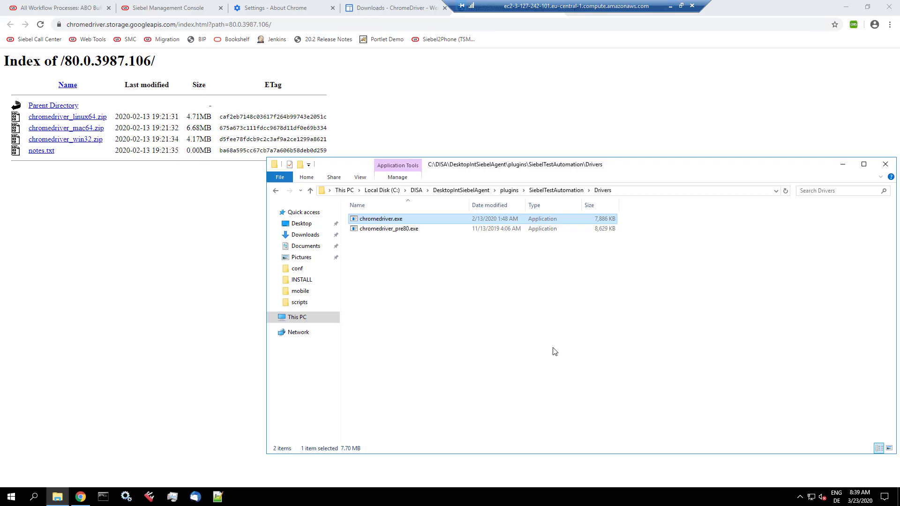
Step: Open Chrome's certificate manager from settings filtered on 'ssl'
left_click(890, 26)
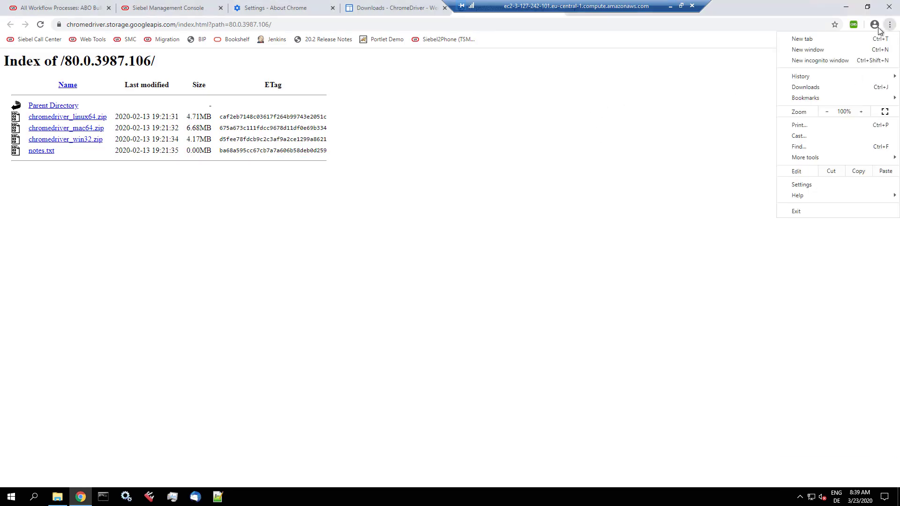
left_click(798, 185)
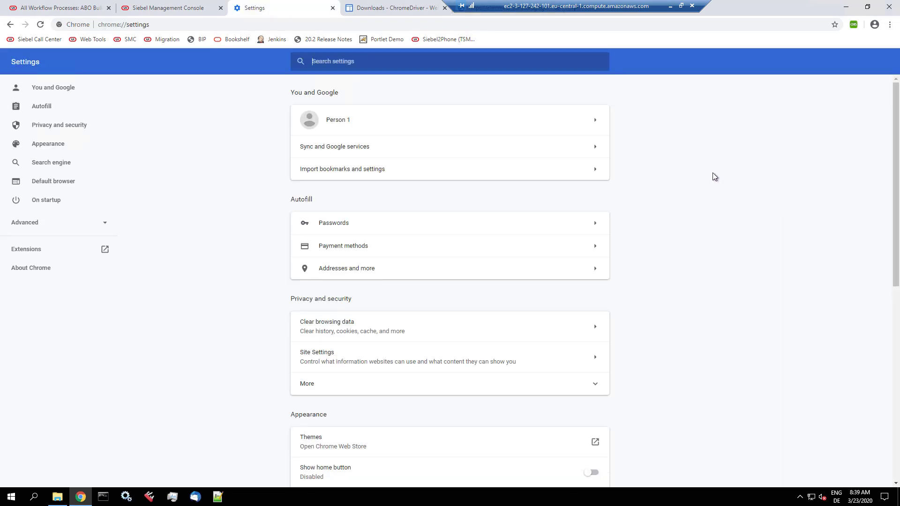
type("ssl")
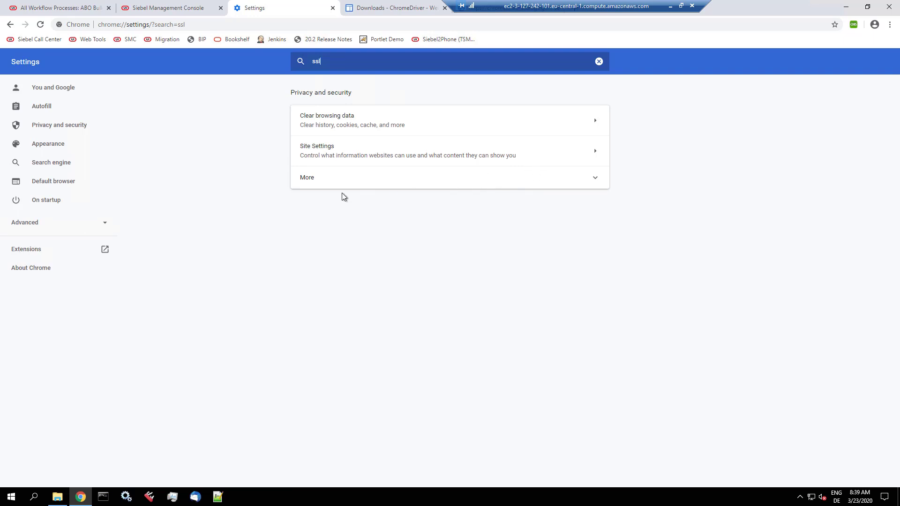
left_click(331, 184)
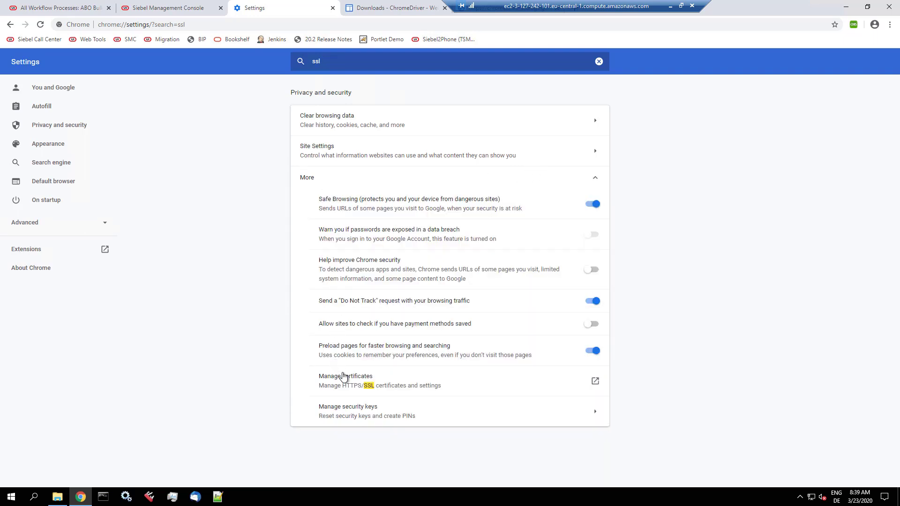
left_click(595, 382)
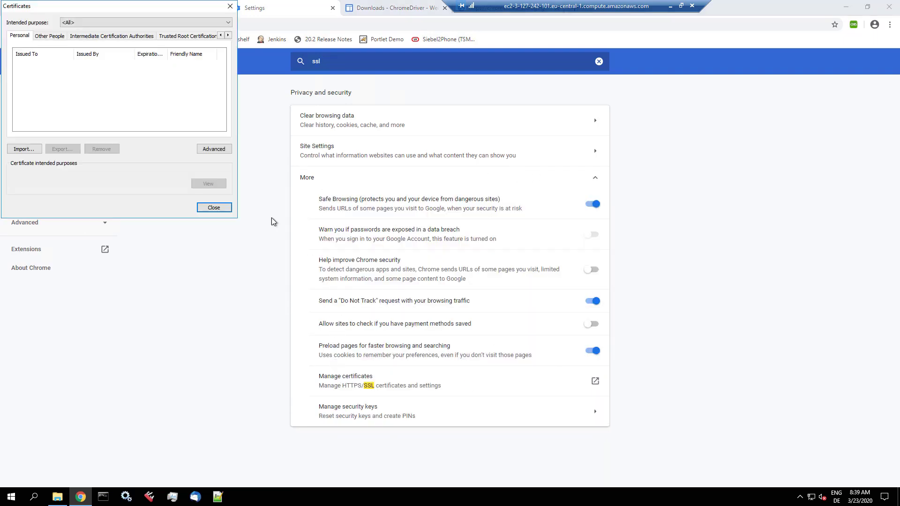
Step: Find my_custom_ca under Trusted Root Certification Authorities and close the certificate list
left_click(194, 37)
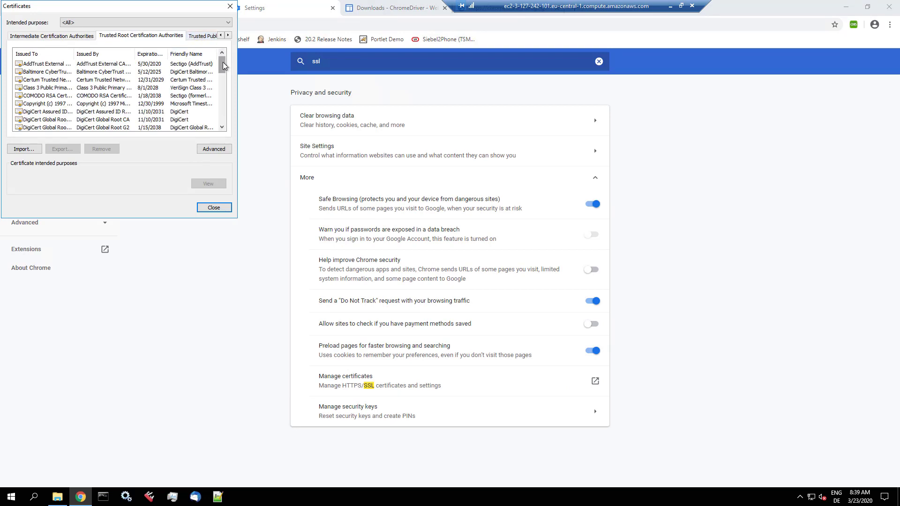
left_click_drag(223, 69, 223, 93)
scroll(223, 79, "down", 1)
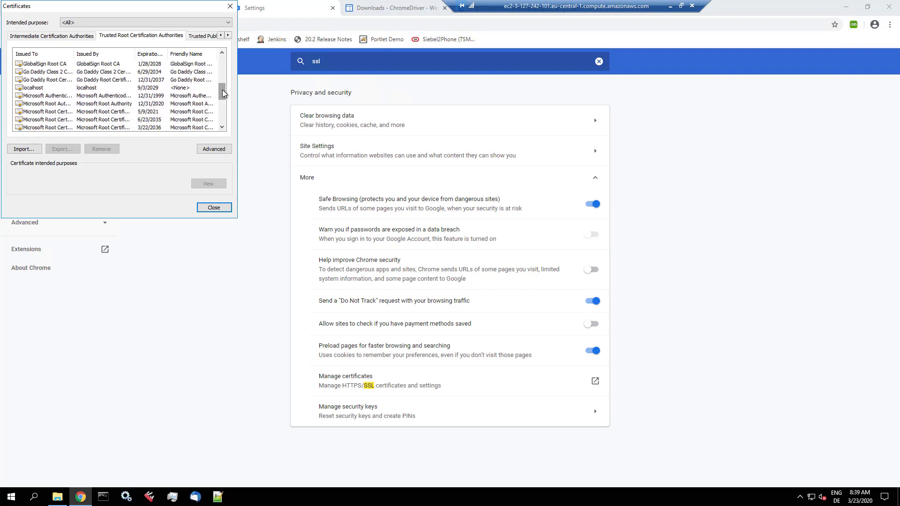
left_click_drag(223, 93, 223, 95)
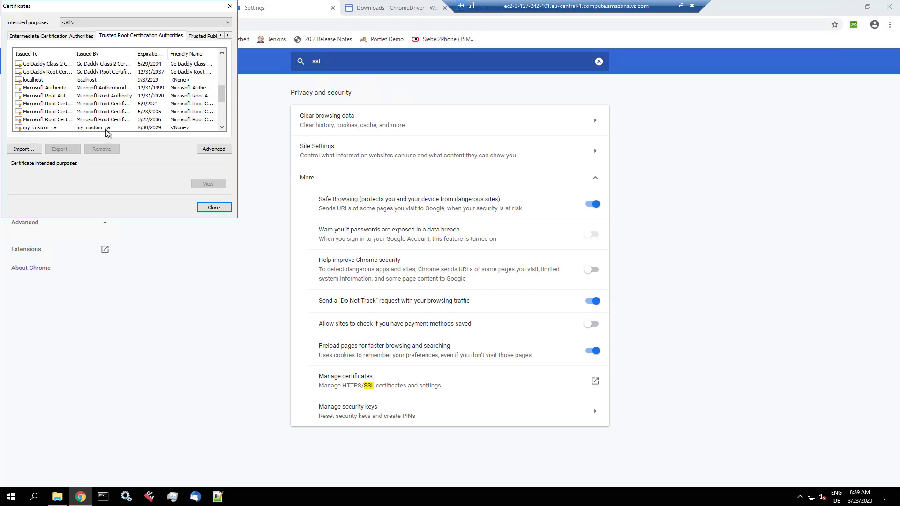
left_click(209, 207)
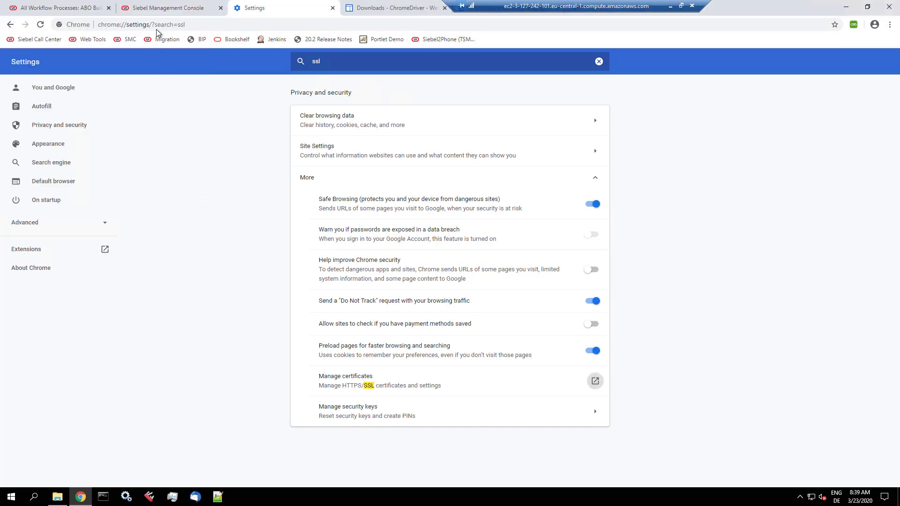
Step: View the Siebel Management Console site's secure connection and valid certificate details
left_click(168, 9)
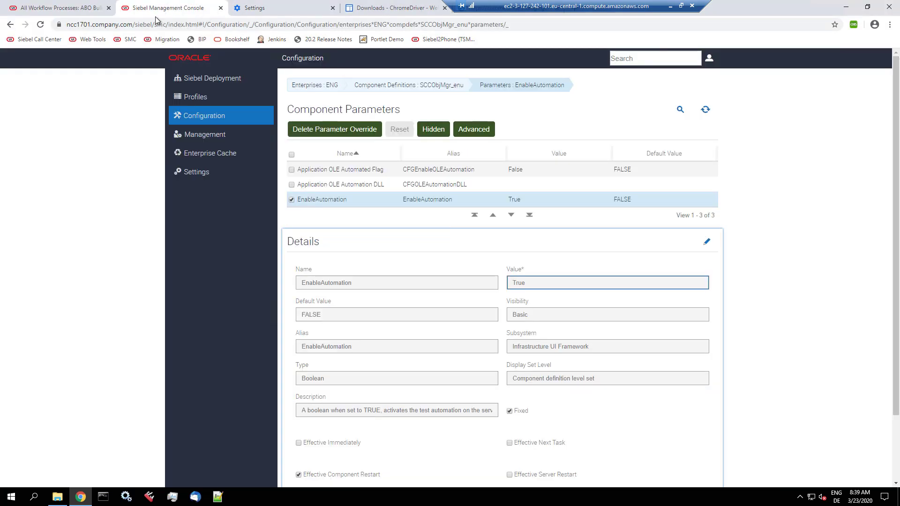
left_click(59, 26)
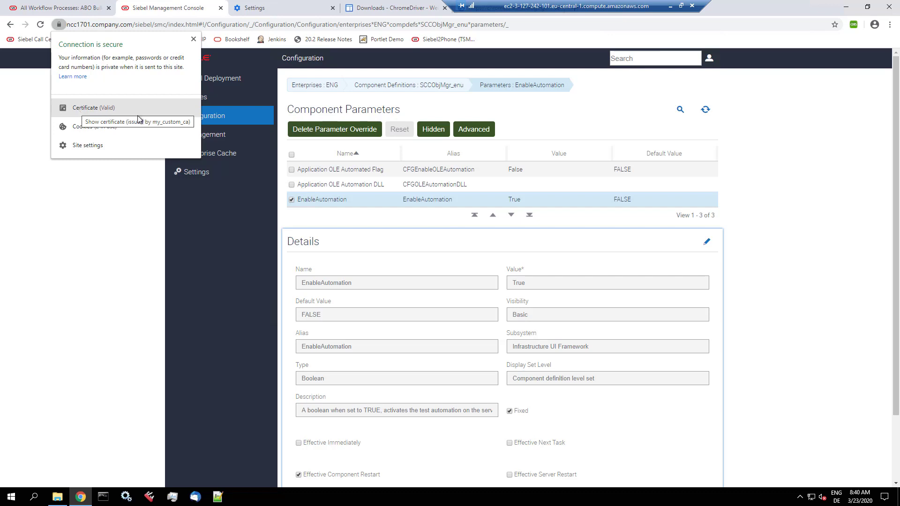
Step: Minimize the remote session and advance the slides to slide 14, 'Recording'
left_click(670, 10)
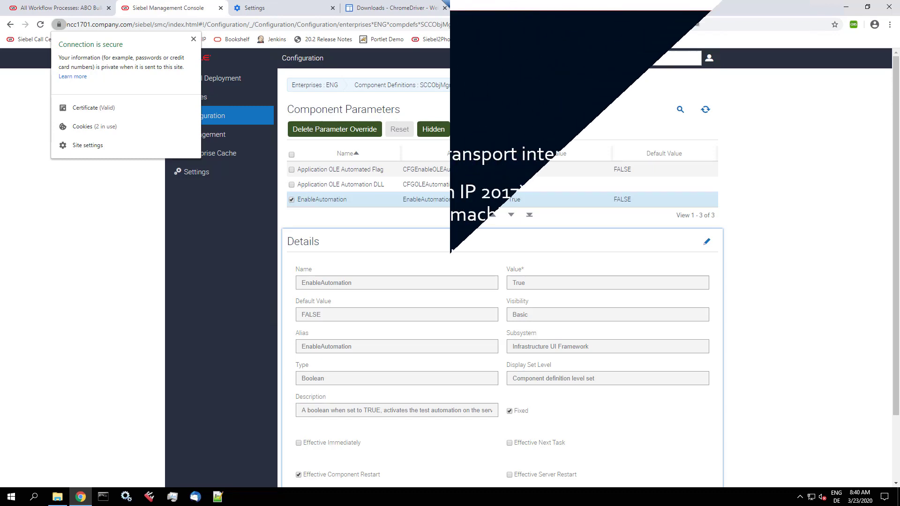
key("Right")
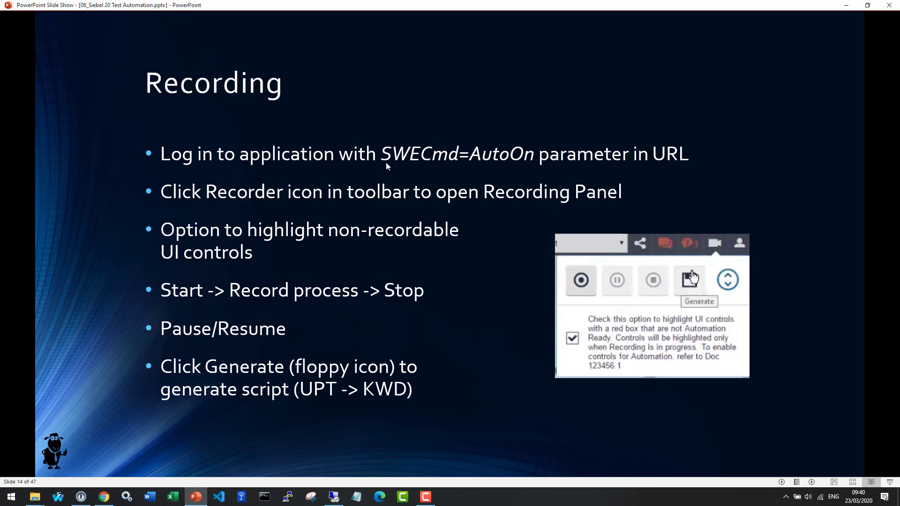
Step: Log out of the Siebel application from the All Workflow Processes page
key("alt+Tab")
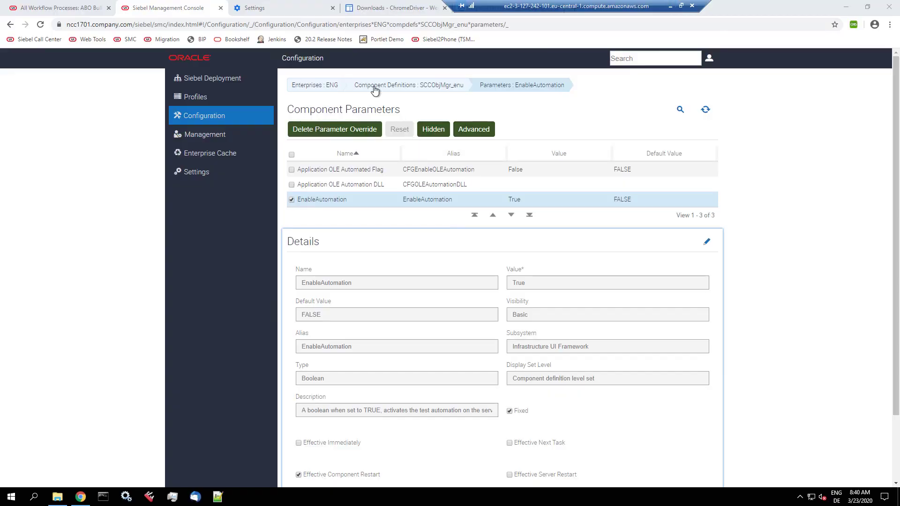
left_click(82, 8)
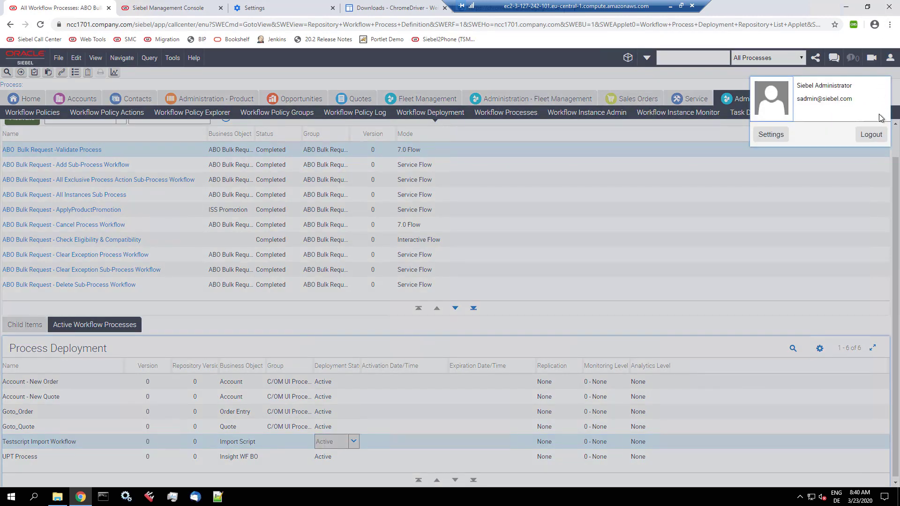
left_click(890, 57)
left_click(871, 134)
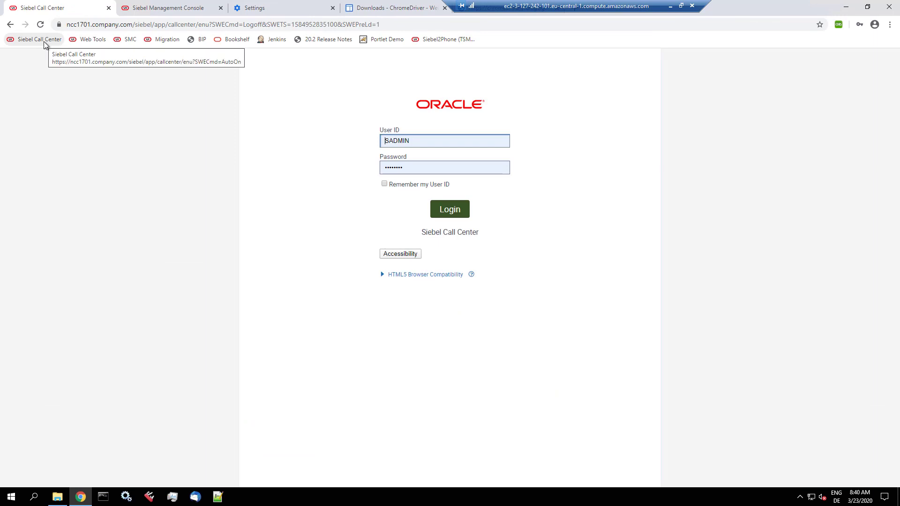
Step: Reload the Call Center login page with the URL trimmed to end at SWECmd=AutoOn
left_click(43, 41)
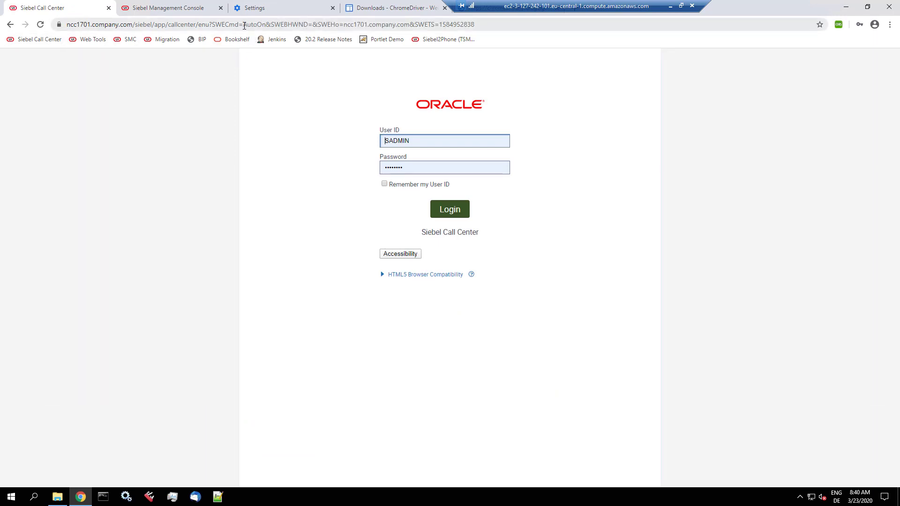
left_click_drag(243, 24, 265, 24)
double_click(264, 24)
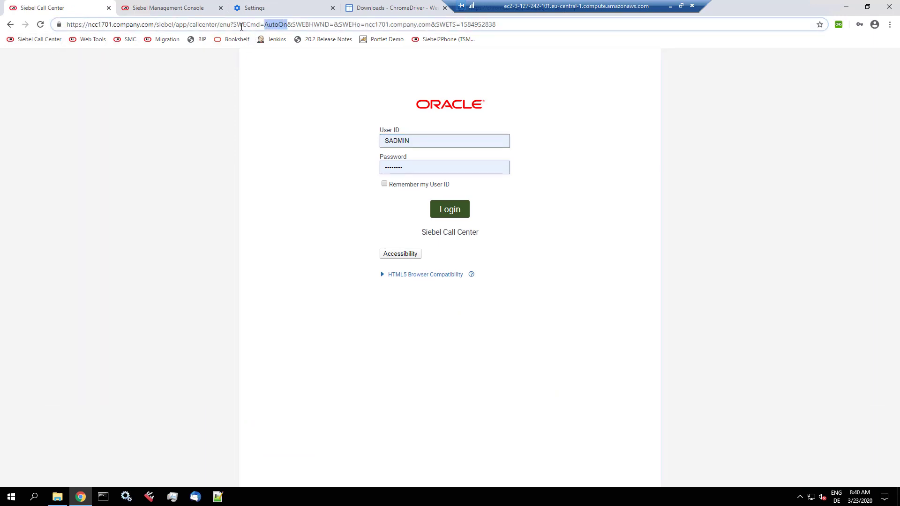
left_click_drag(233, 25, 593, 31)
left_click(287, 24)
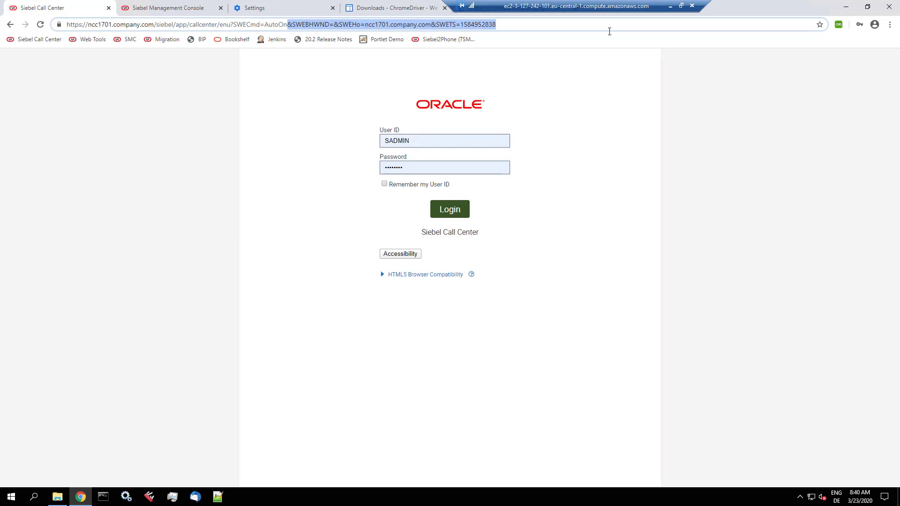
key("Delete")
key("Return")
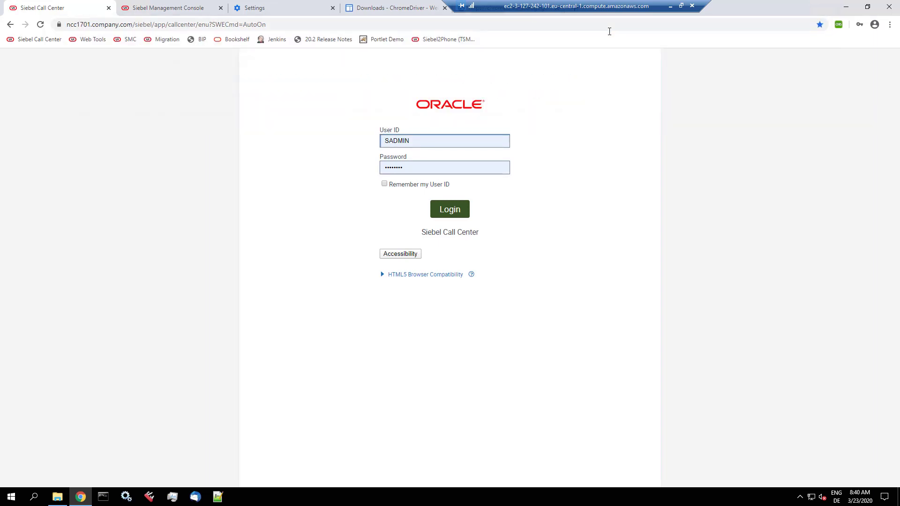
Step: Sign in to Siebel Call Center and start recording a test script
left_click(460, 211)
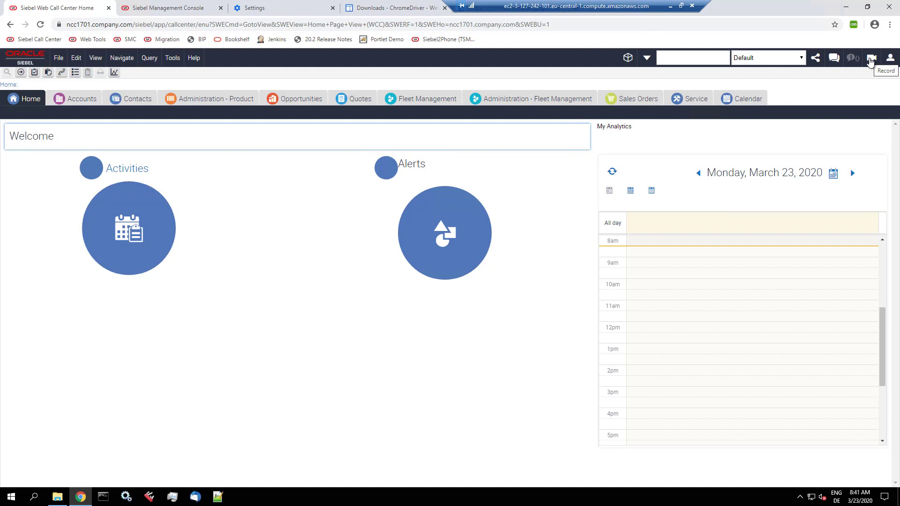
left_click(870, 60)
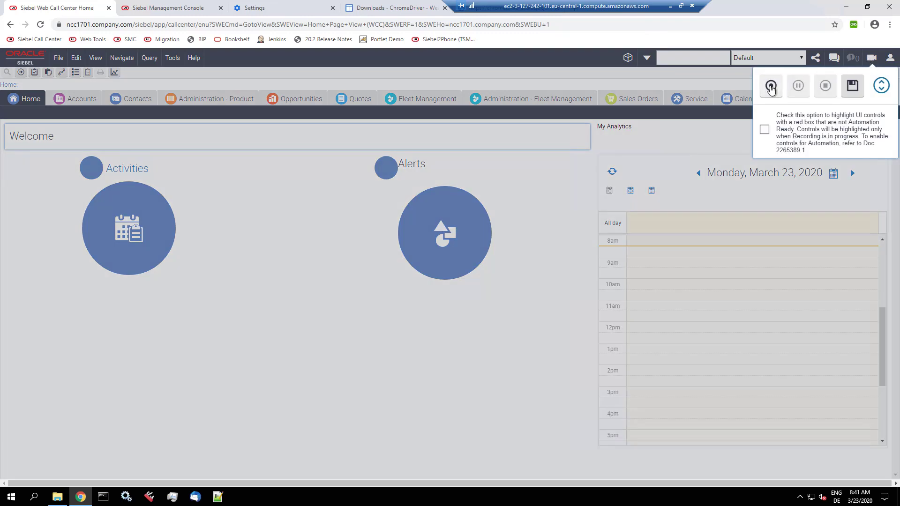
left_click(771, 86)
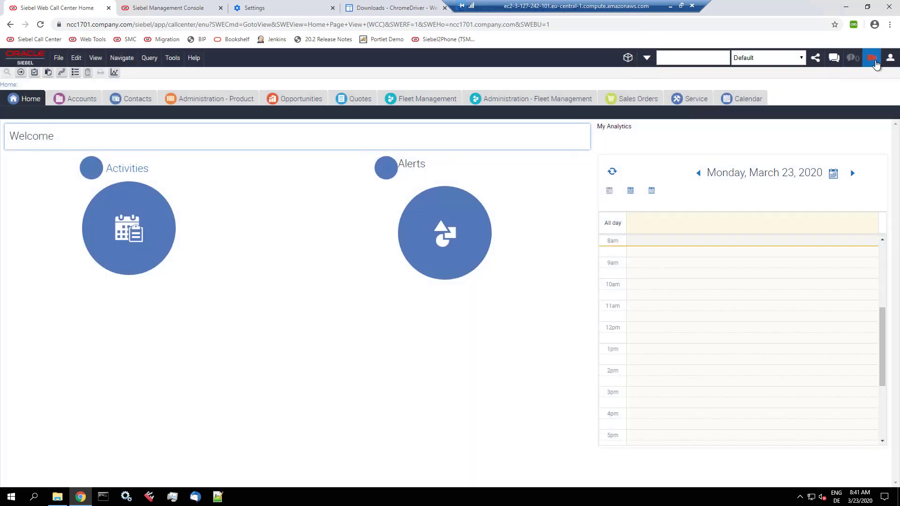
Step: Create and save a new account named 'Test Auto S', then go back Home
left_click(74, 99)
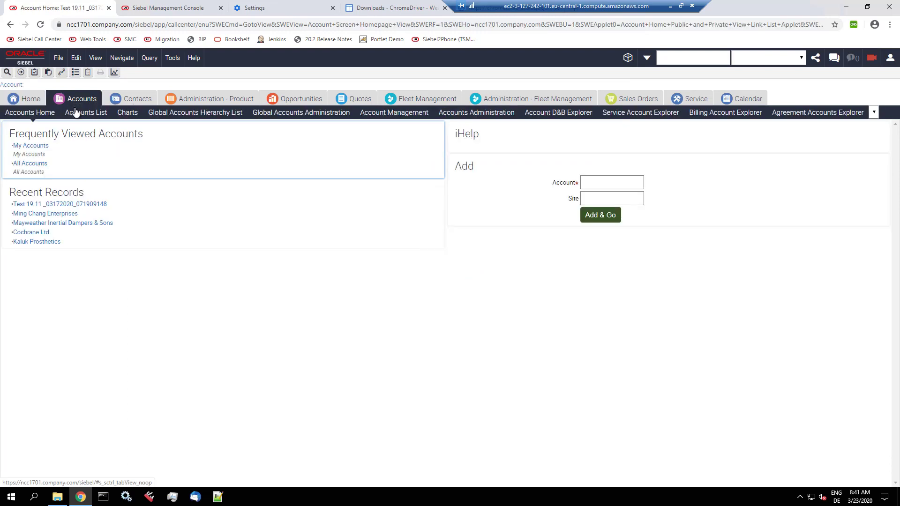
left_click(77, 115)
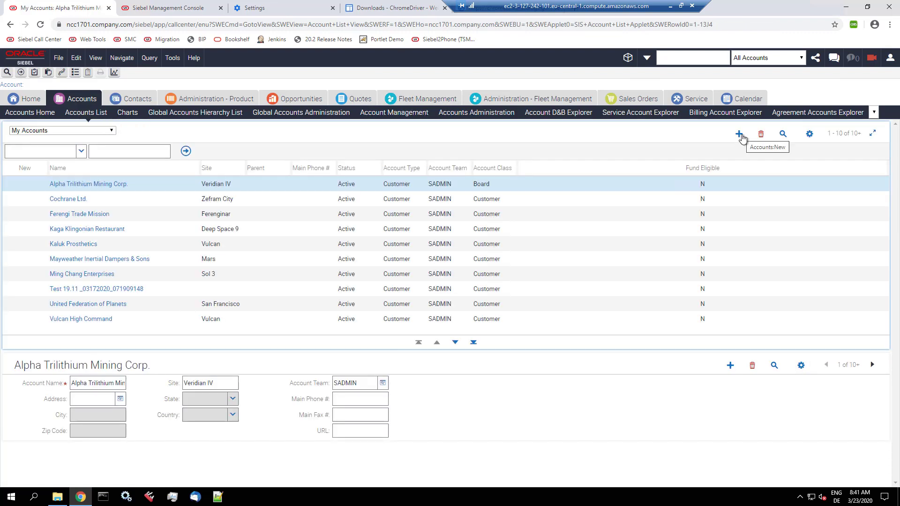
left_click(739, 135)
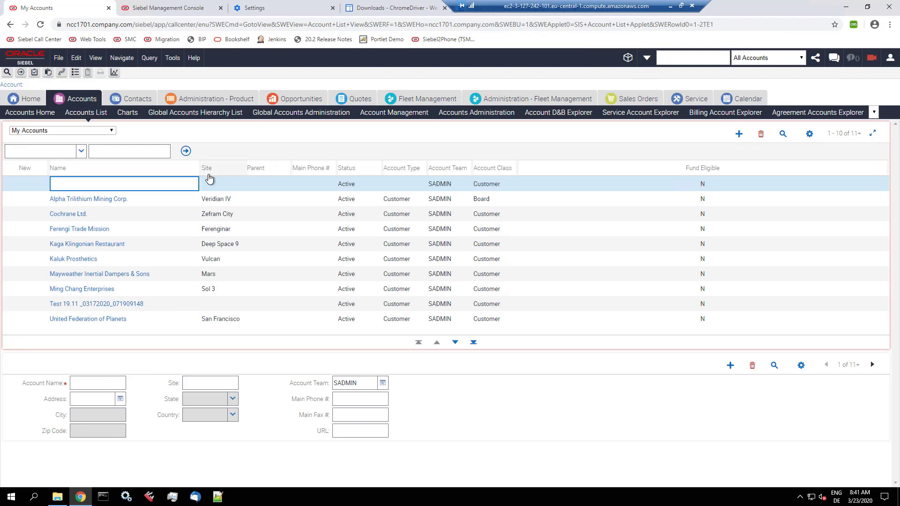
type("Test Auto")
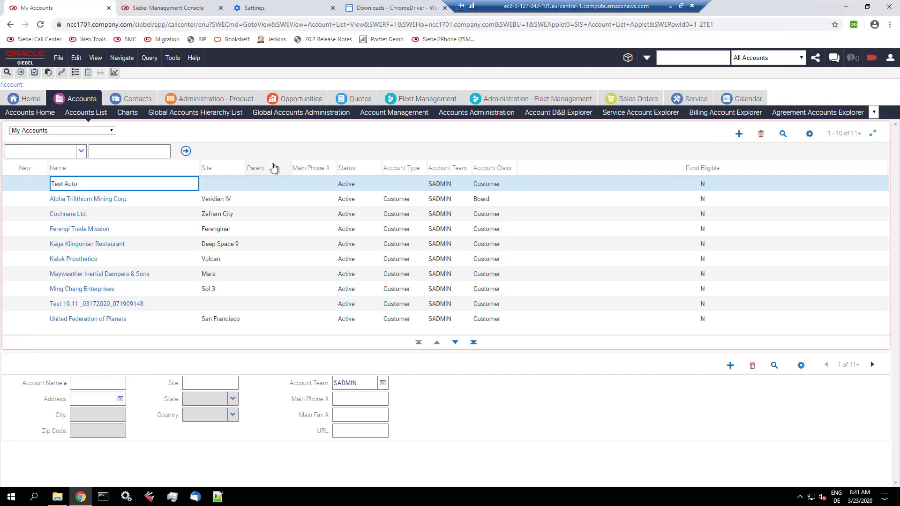
type(" S")
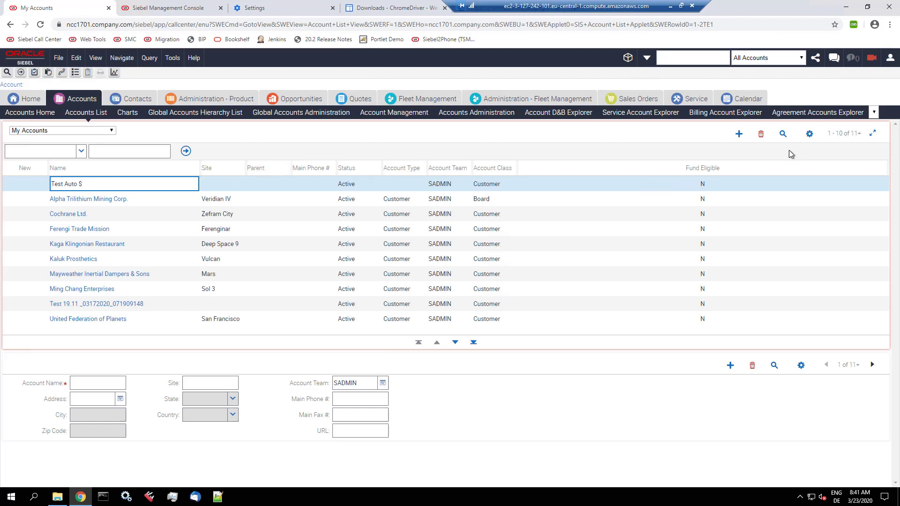
left_click(809, 134)
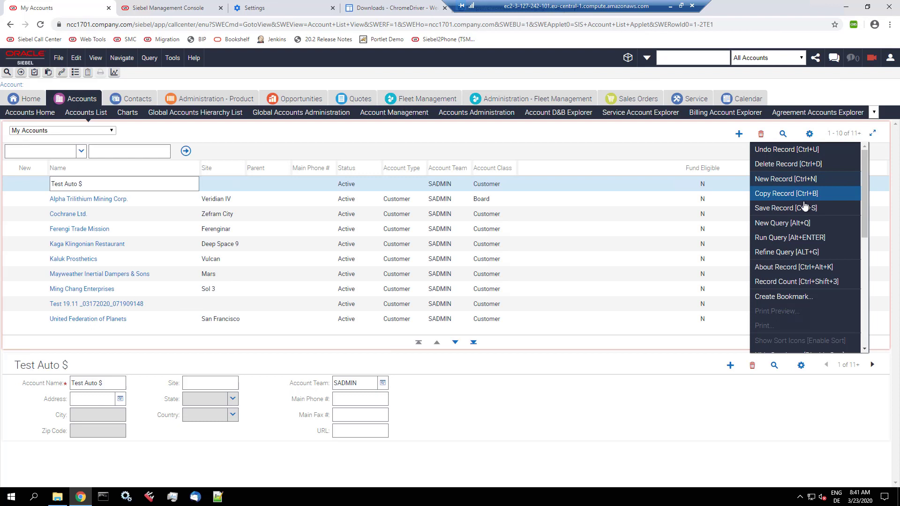
left_click(804, 207)
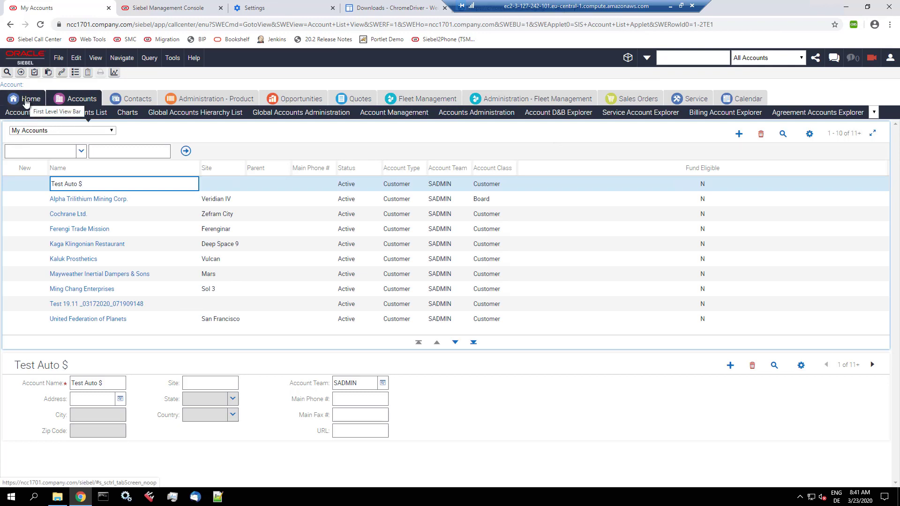
left_click(26, 102)
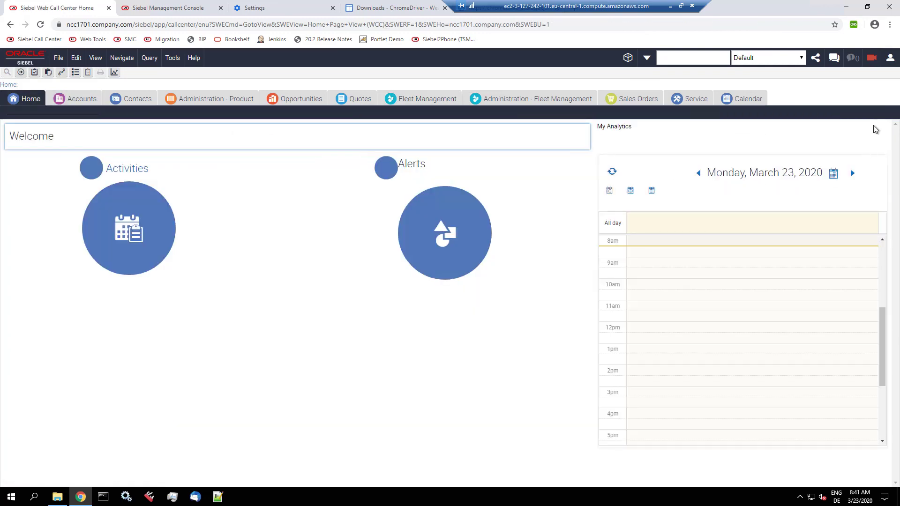
Step: Stop recording, generate the test script, and list scripts showing it fourth as Not Played
left_click(871, 60)
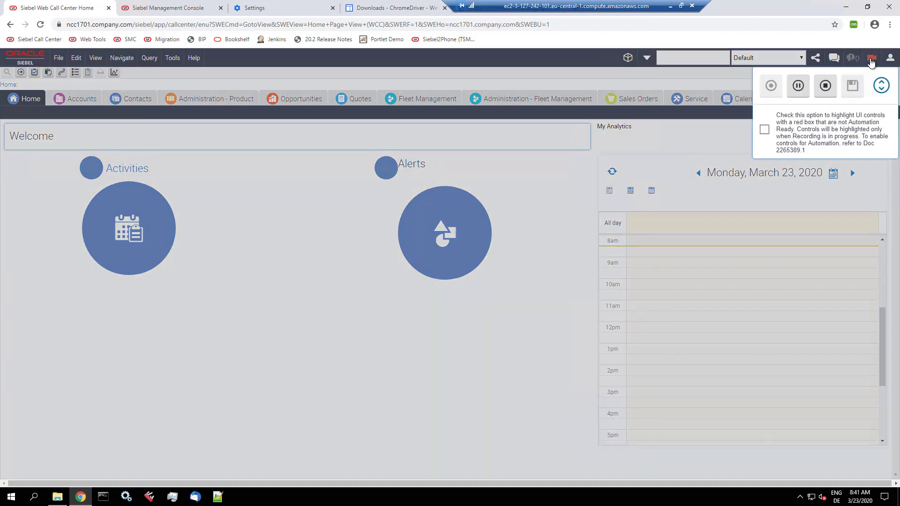
left_click(824, 86)
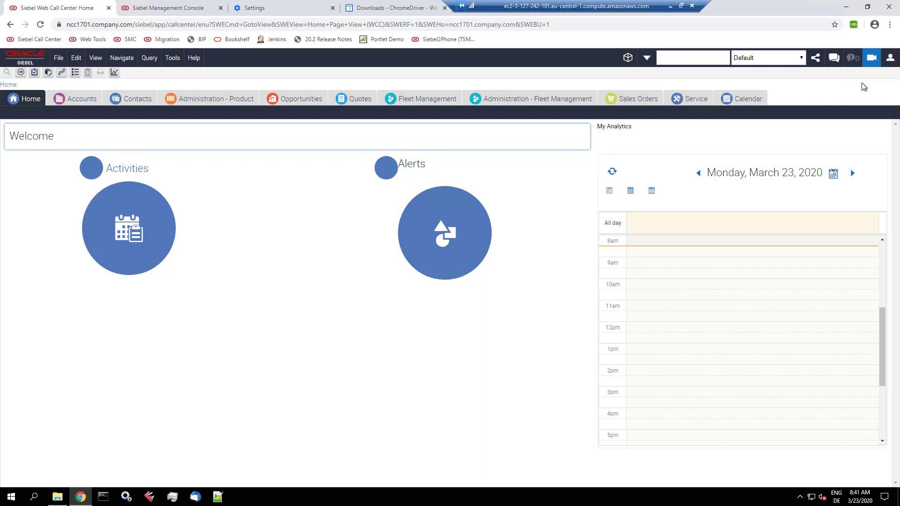
left_click(872, 62)
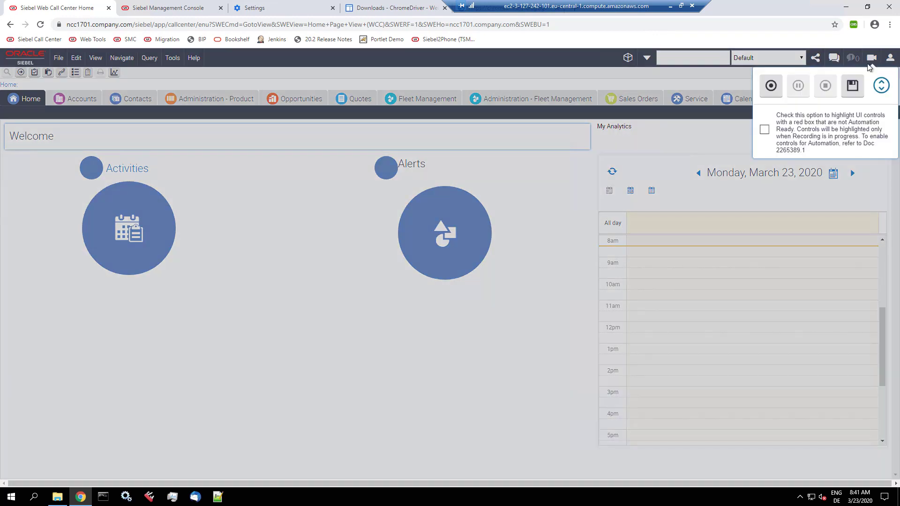
left_click(853, 86)
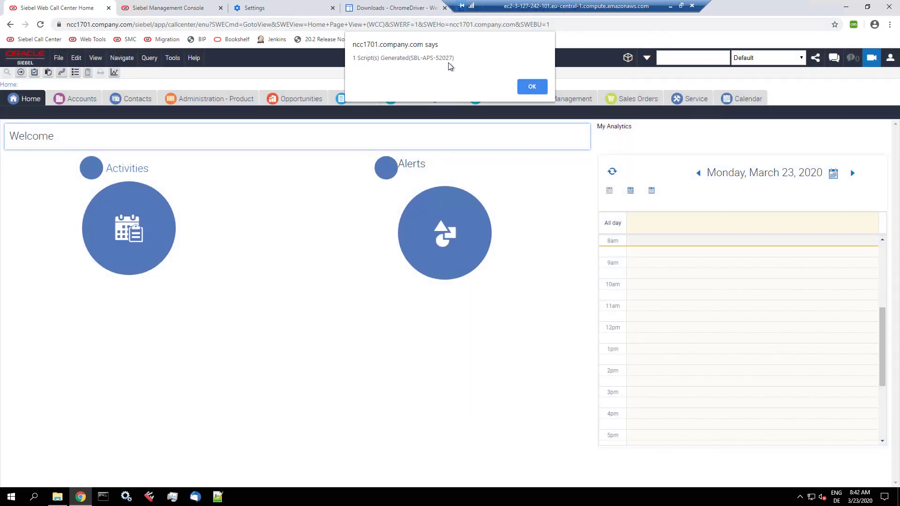
left_click(537, 88)
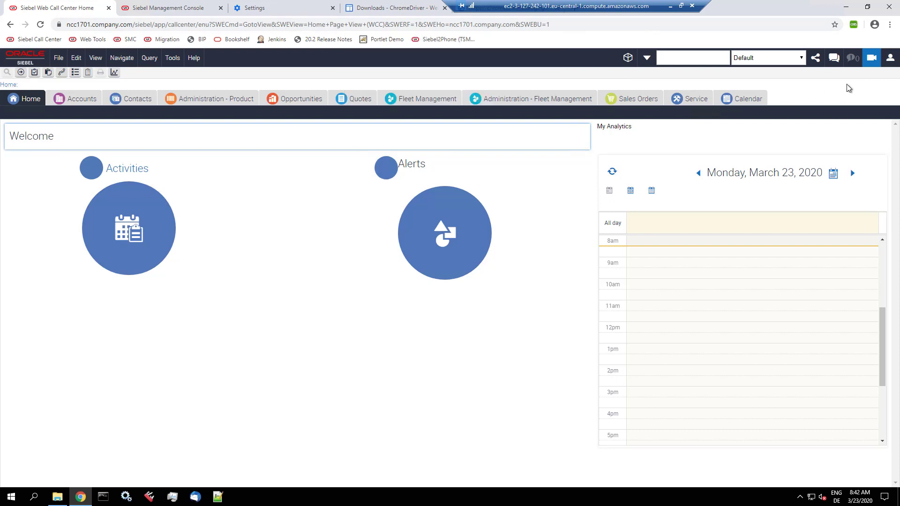
left_click(871, 65)
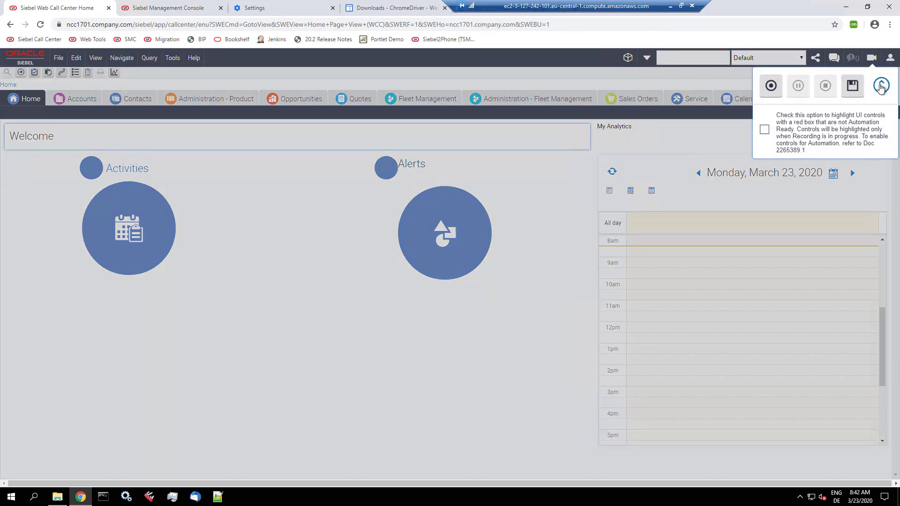
left_click(881, 86)
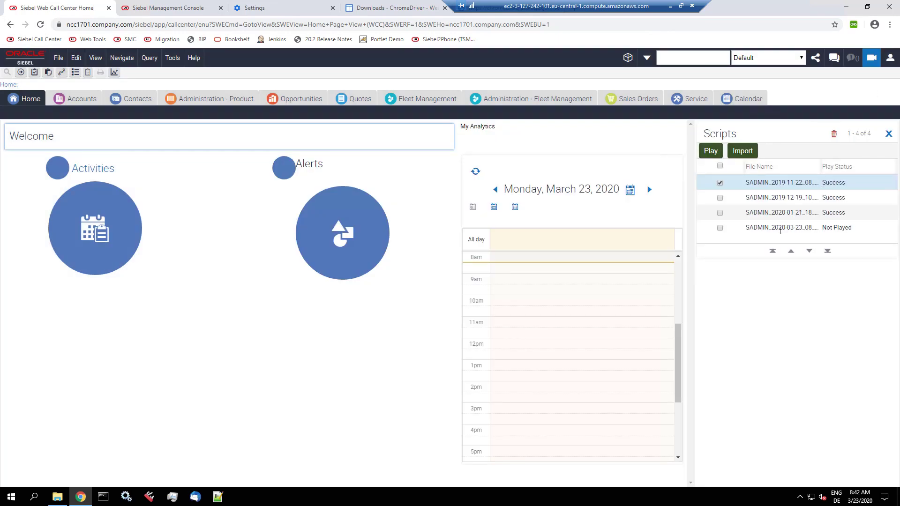
Step: Select the fourth, Not Played script, start playback, and enter the playback password
left_click(780, 228)
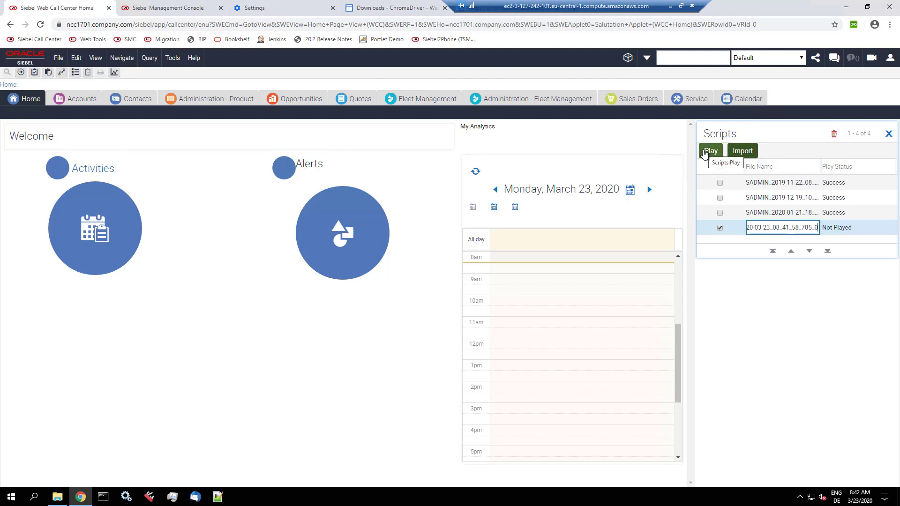
left_click(706, 152)
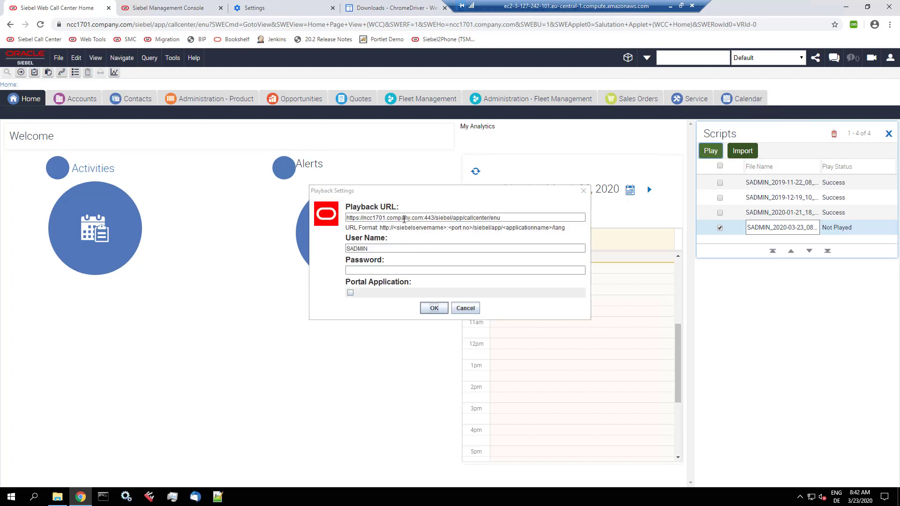
left_click(381, 270)
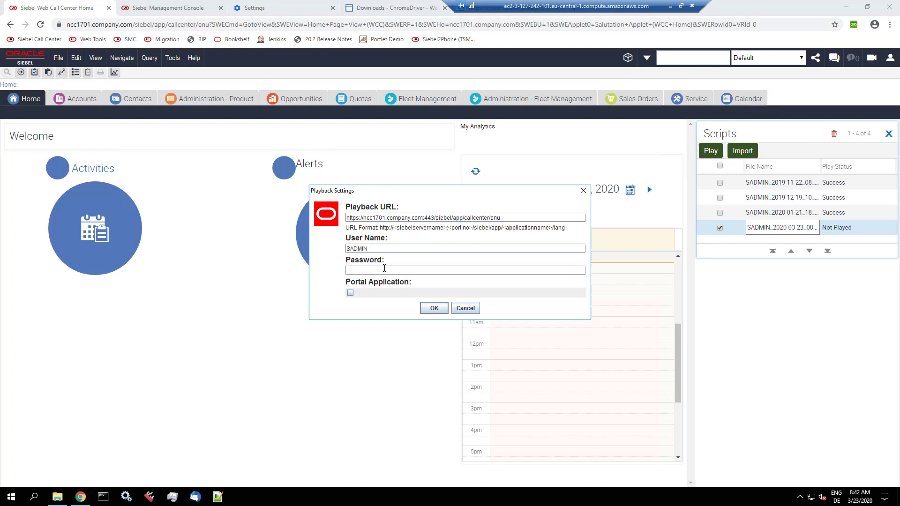
type("Welcome1")
Step: Start the replay, which recreates and saves account 'Test Auto _03232020_084305220' with every step passing
left_click(434, 308)
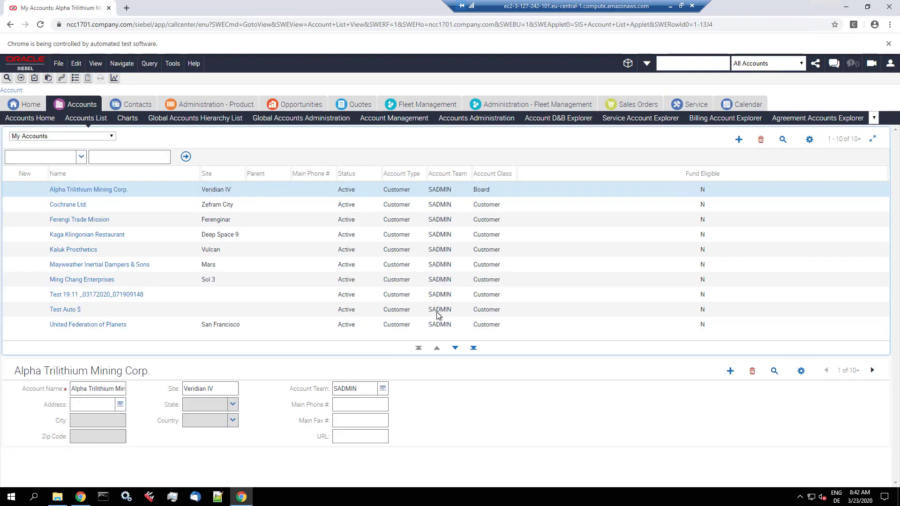
key("ctrl+alt+n")
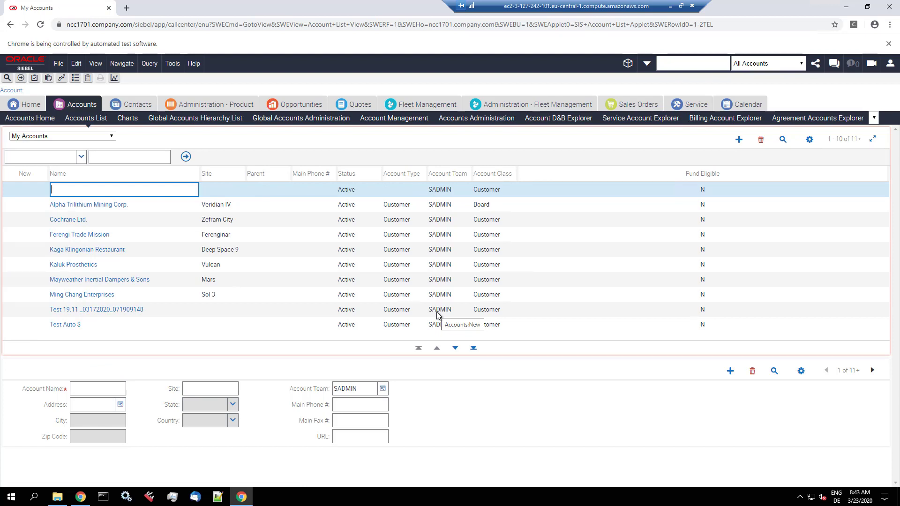
type("Test Auto _03232020_084305220")
key("ctrl+alt+m")
key("Escape")
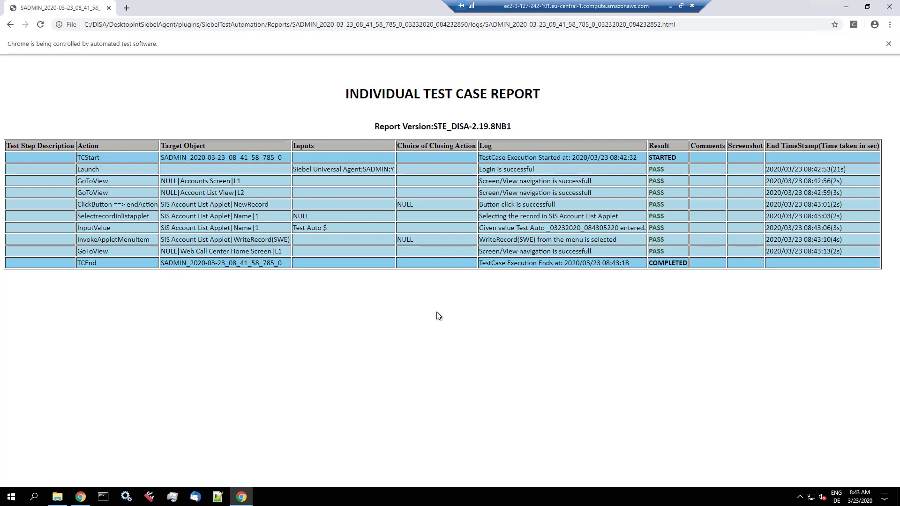
Step: Close the test report, import the newly replayed script, and close the recorded Scripts list
left_click(888, 8)
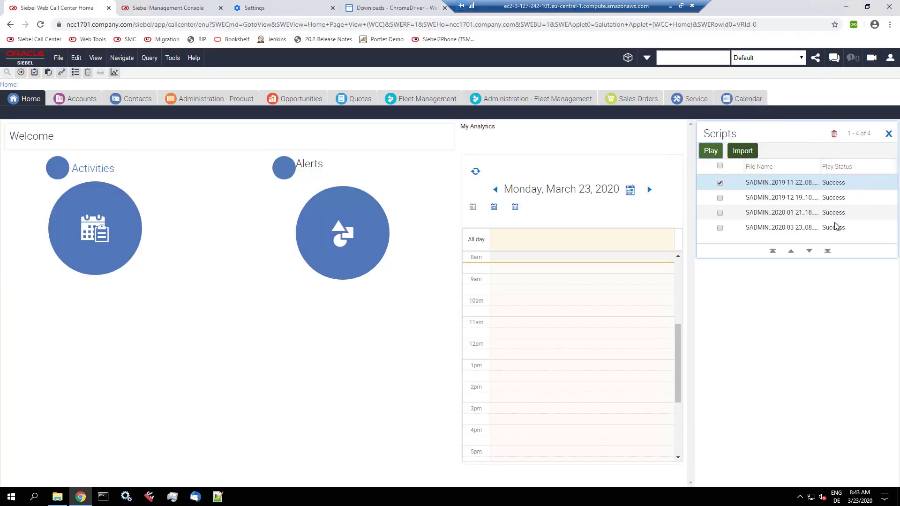
left_click(791, 228)
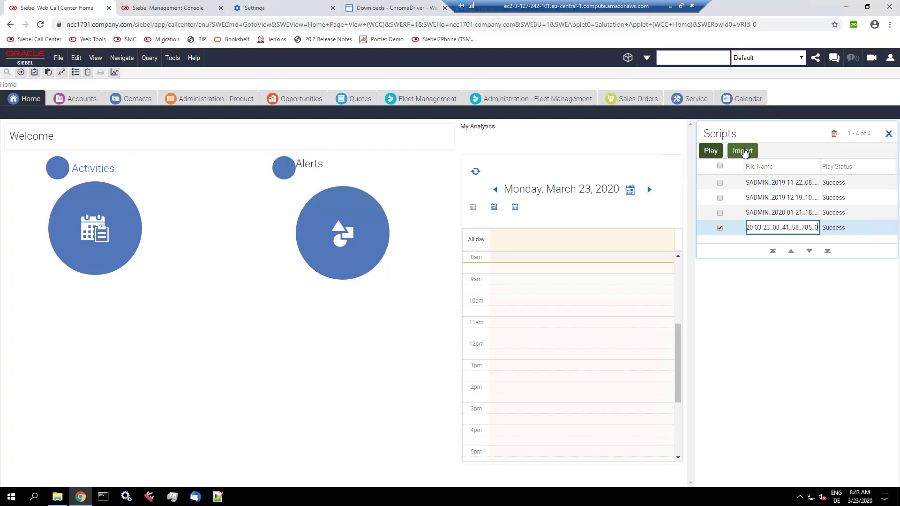
left_click(743, 151)
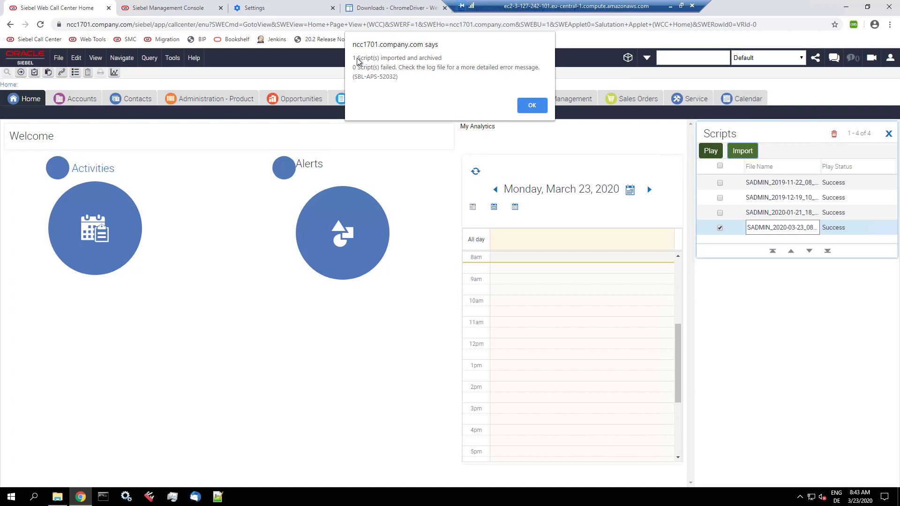
left_click(531, 107)
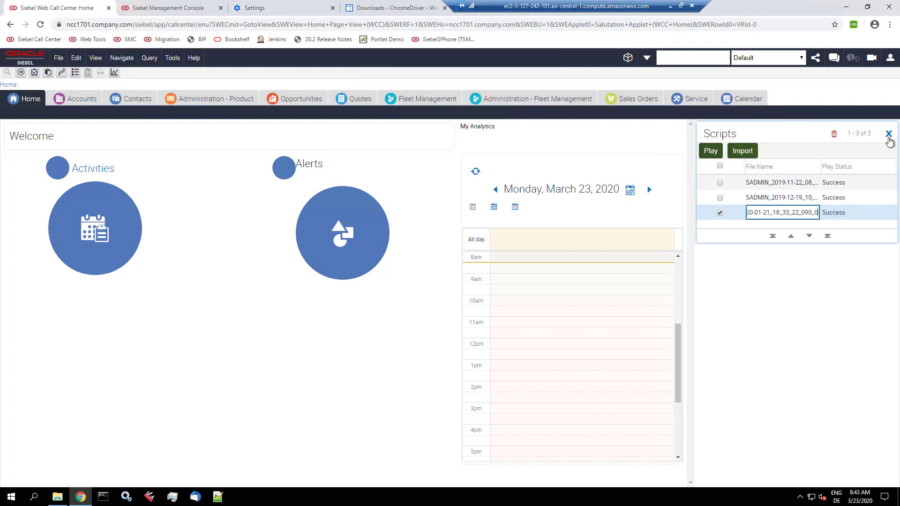
left_click(888, 134)
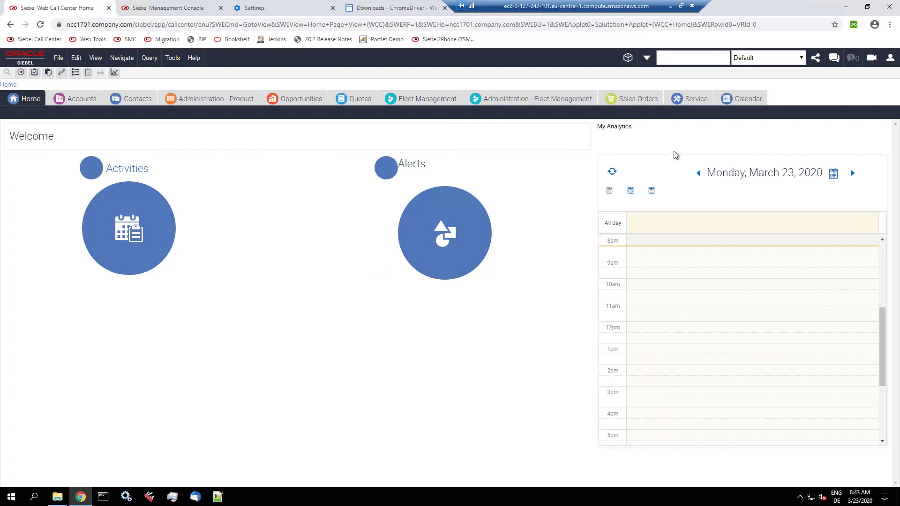
Step: Go to Release > Test Scripts via the Site Map, widen Description, and select the 2020 script
left_click(62, 72)
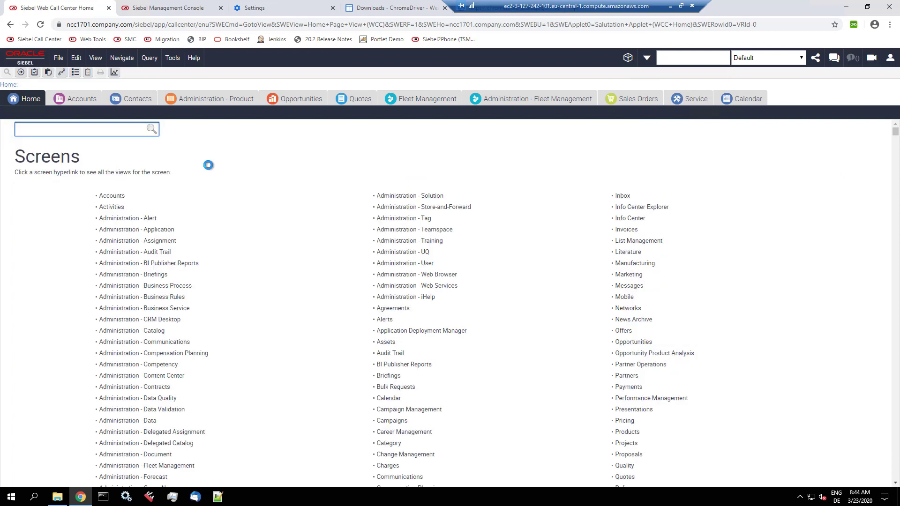
type("release")
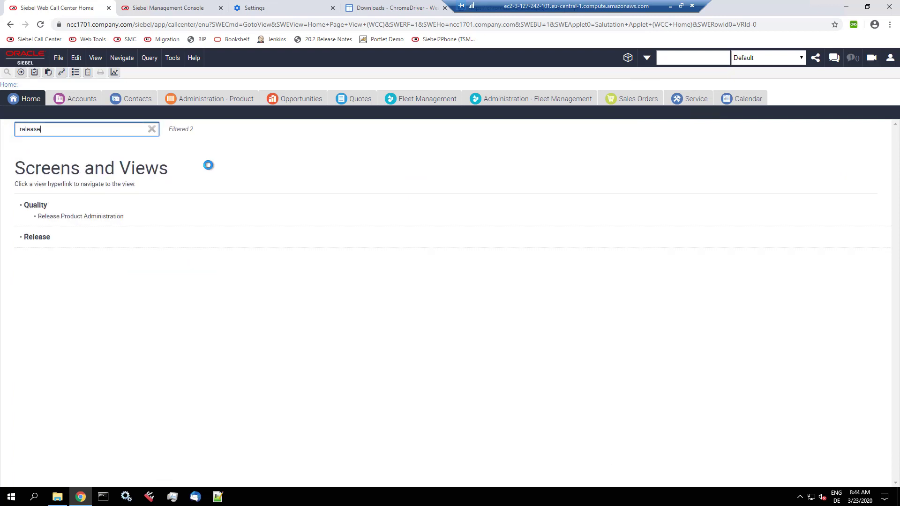
left_click(45, 237)
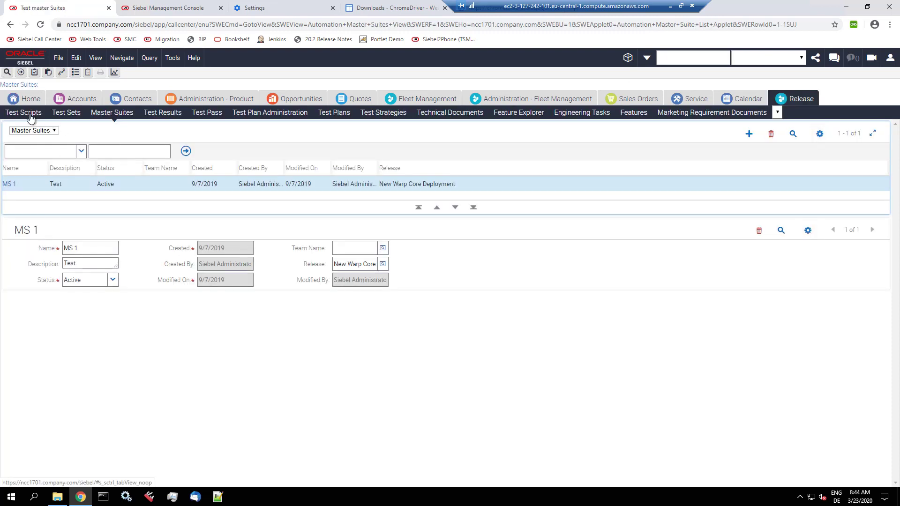
left_click(24, 113)
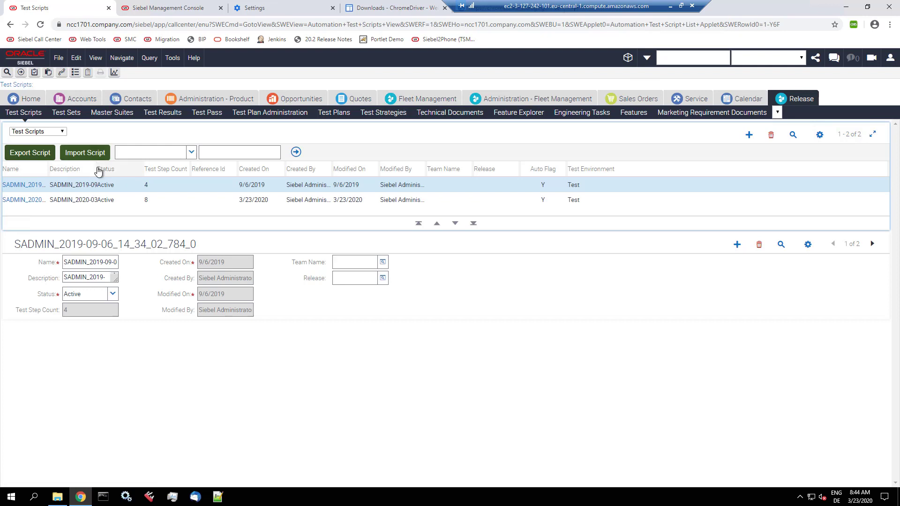
left_click_drag(98, 171, 194, 171)
left_click(163, 200)
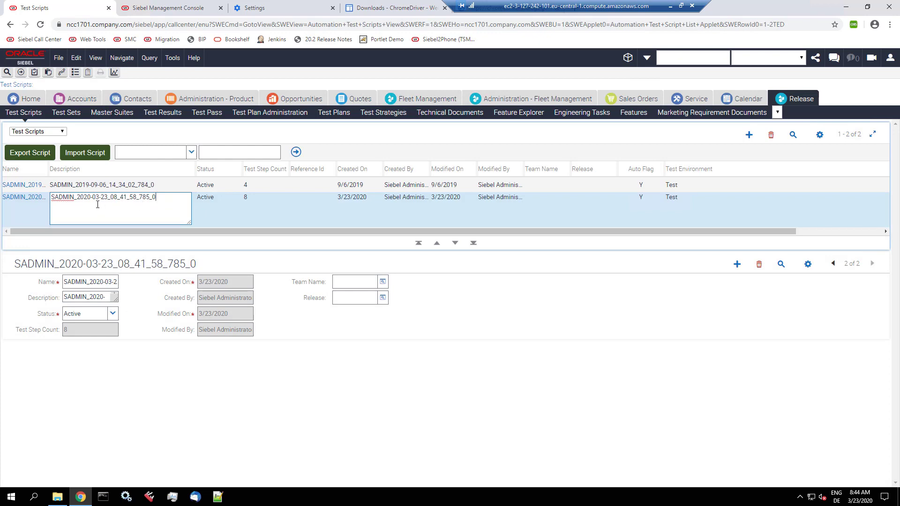
Step: Drill into SADMIN_2020-03-23_08_41_58_785_0 and select its step 6, InputValue
left_click(34, 199)
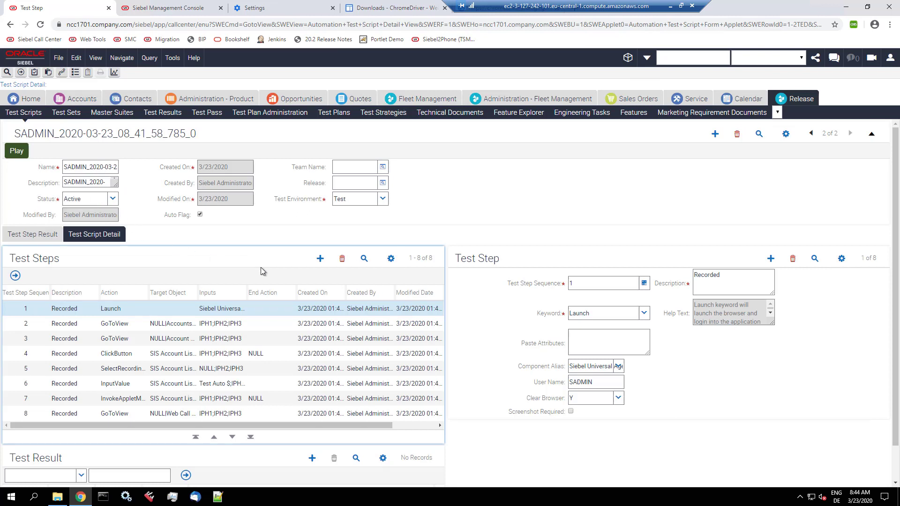
left_click(225, 383)
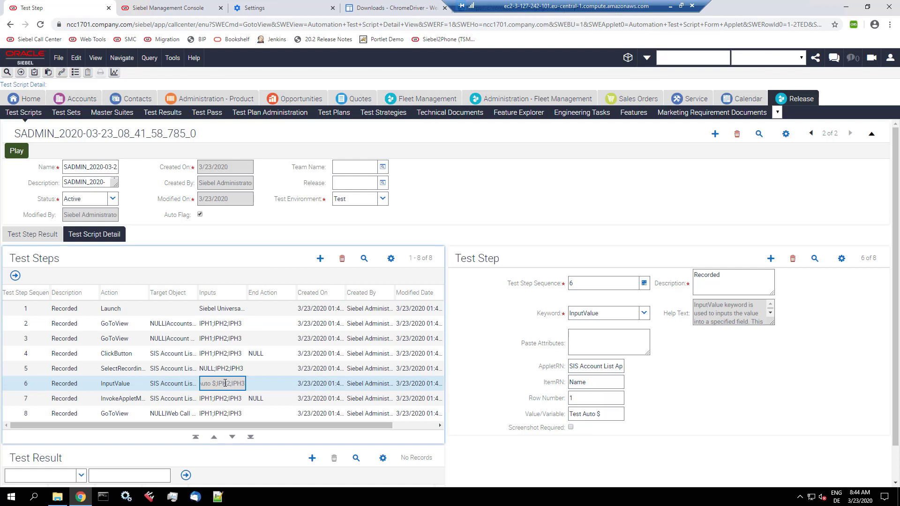